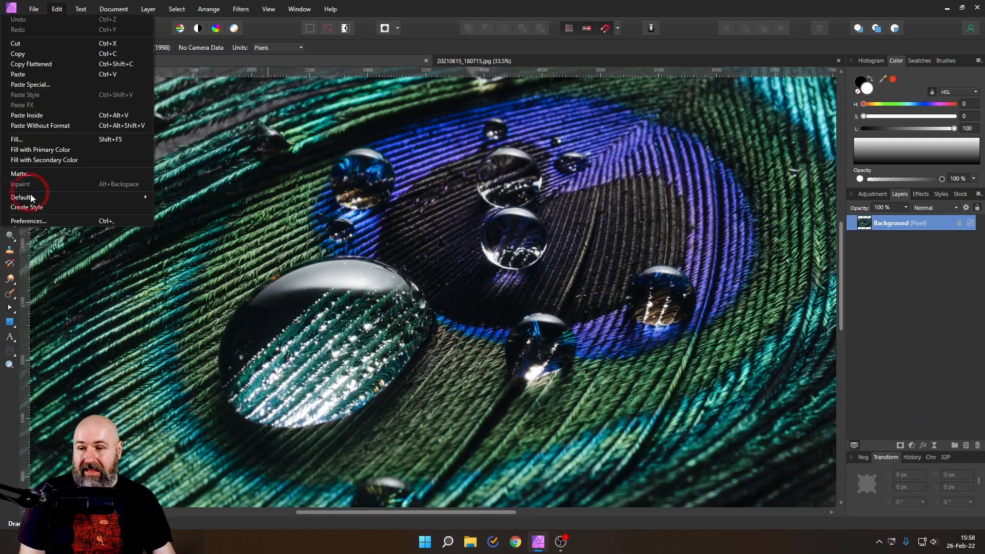
Open the Photoshop Plugins section of the preferences.
click(38, 221)
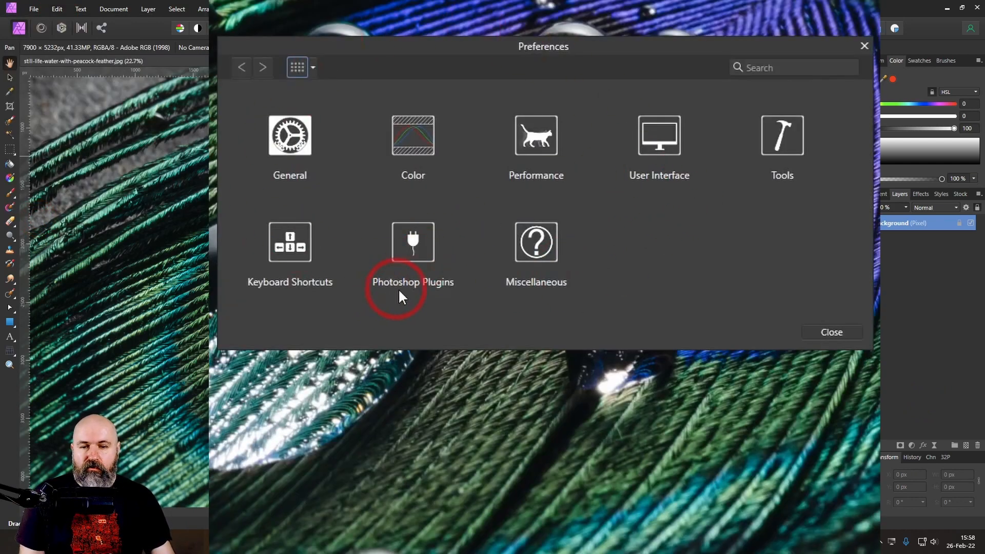
click(424, 249)
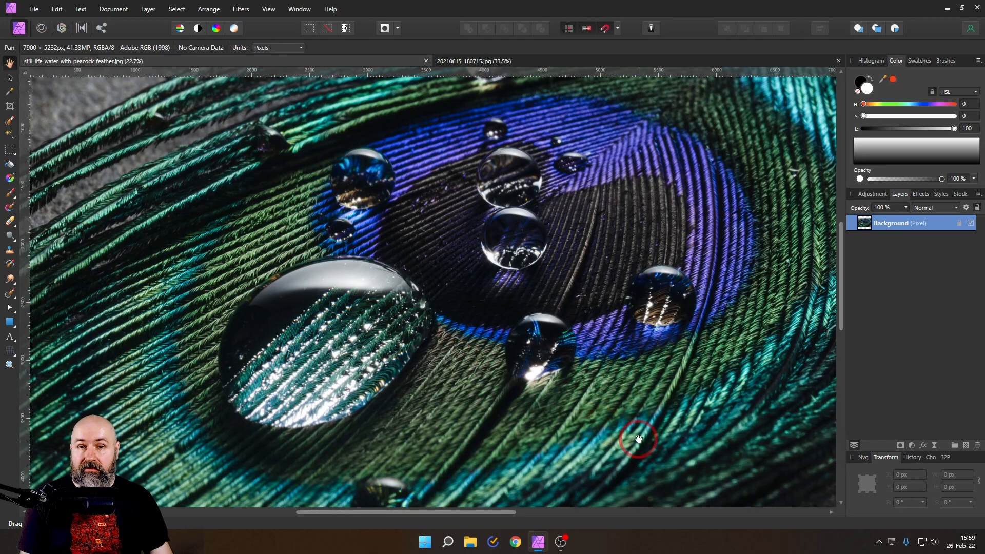
View the list of Nik Collection plugins available among the filter plugins, and leave it without choosing one.
click(241, 9)
mouse_move(205, 140)
click(122, 155)
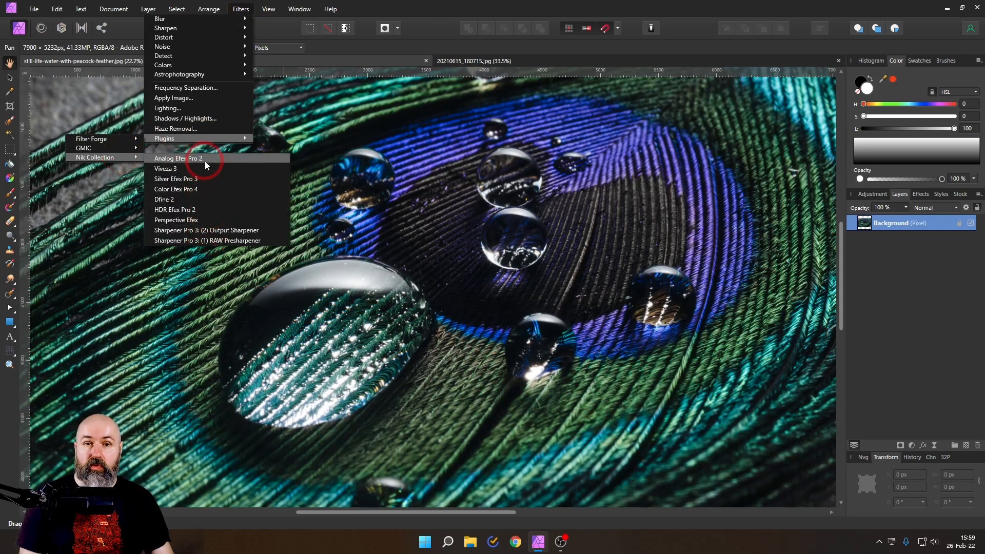
click(448, 11)
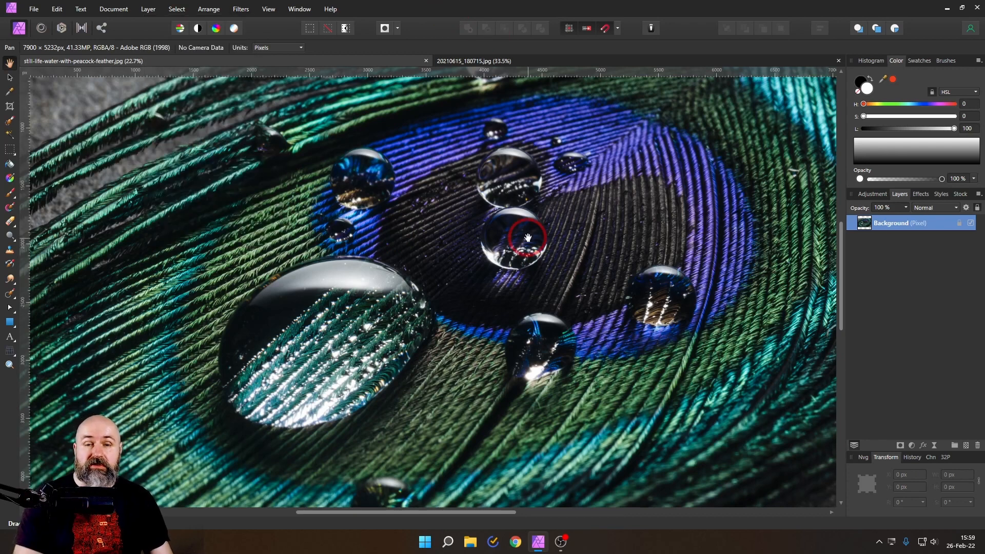
Switch to the cat photo 20210615_180715.jpg and close its Color Efex Pro 4 session without applying the filter.
click(486, 63)
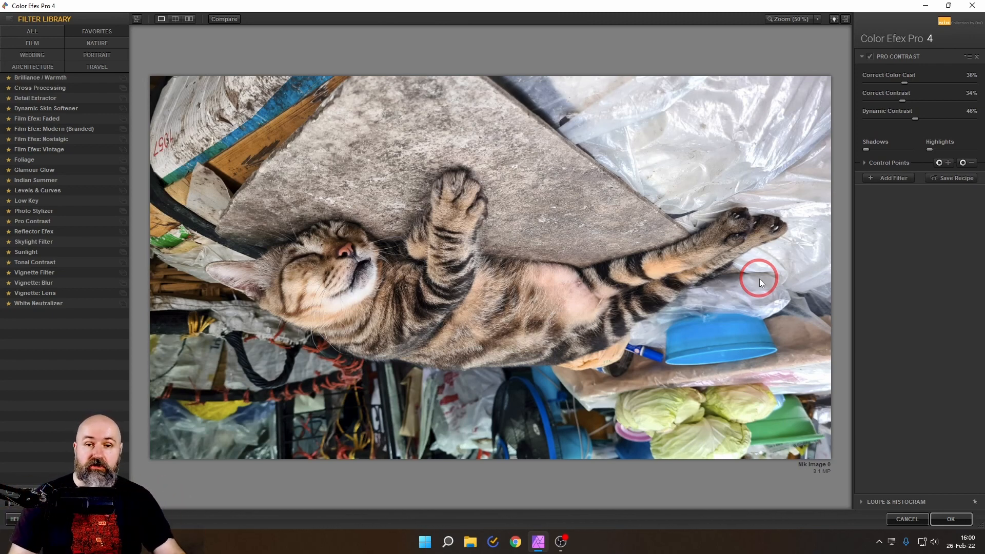
click(903, 517)
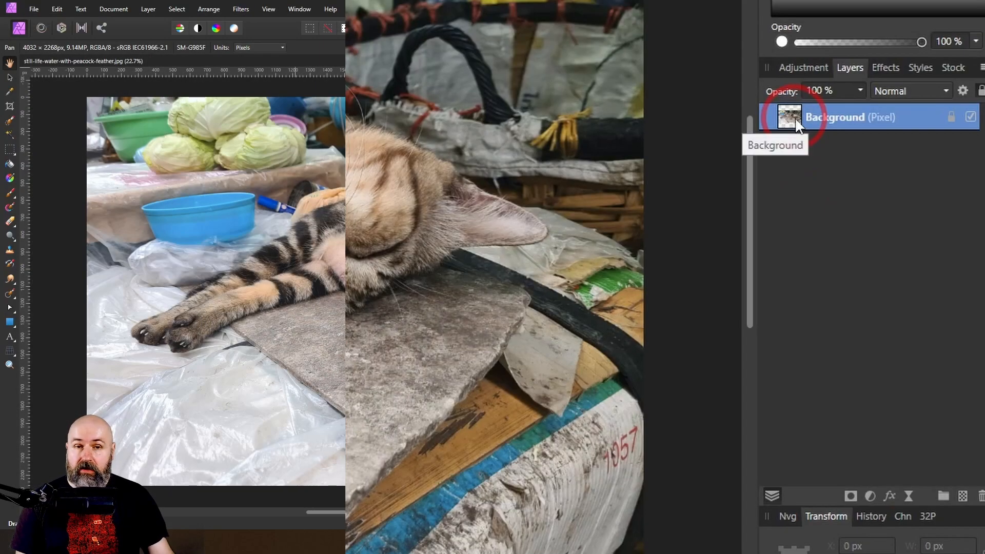
Rasterize the cat photo's Background layer and close the Color Efex Pro 4 session without applying the filter.
right_click(868, 224)
click(636, 443)
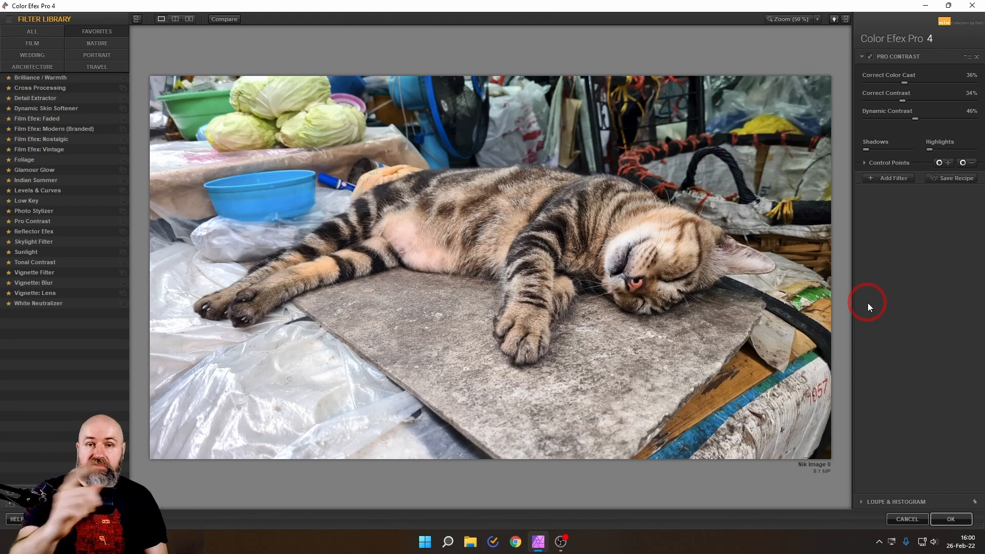
click(907, 519)
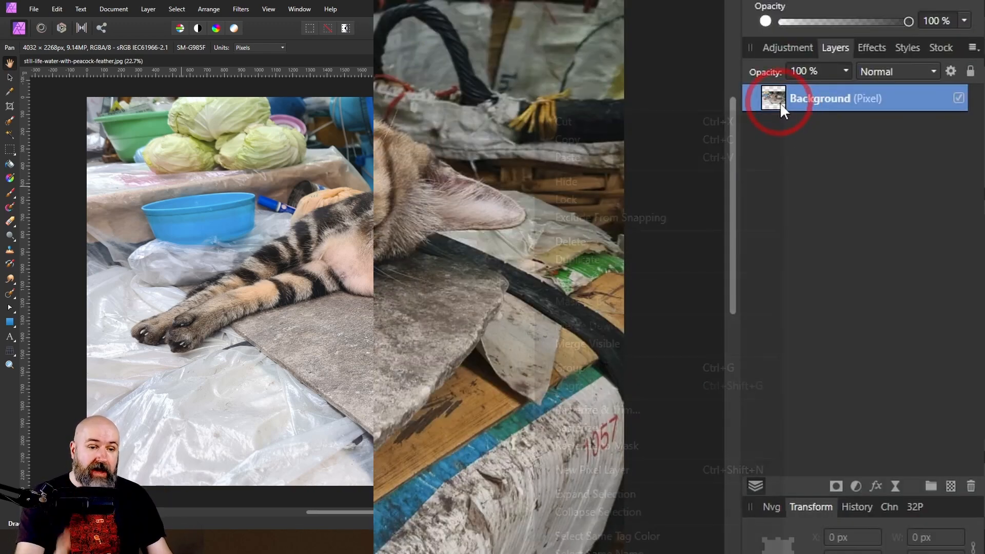
Duplicate the Background layer of the cat photo.
right_click(867, 225)
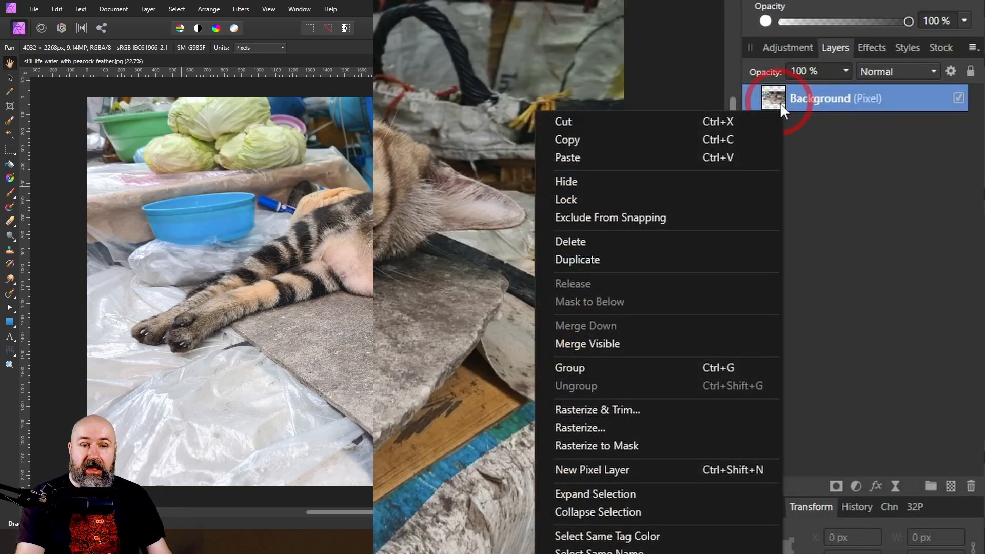
click(591, 260)
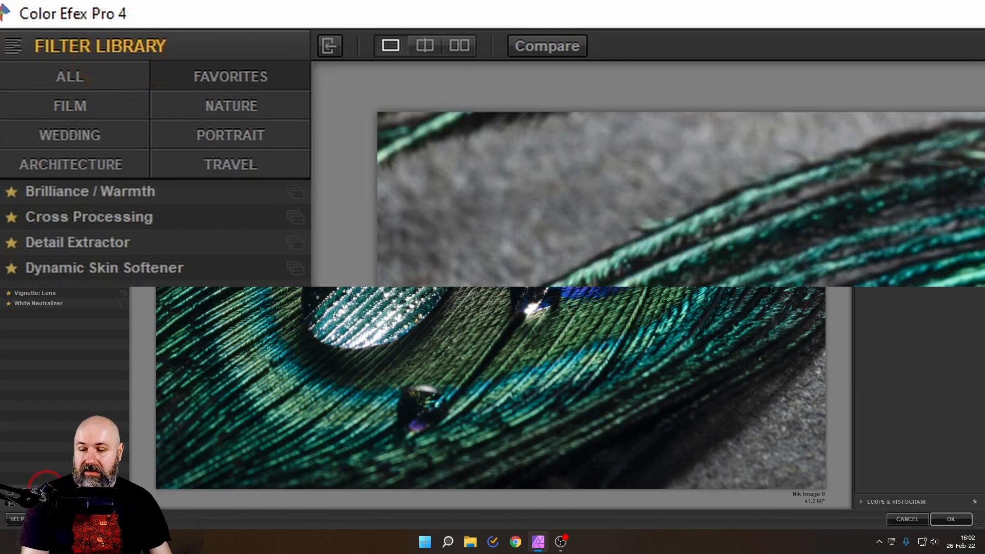
View the recipes and the edit history in Color Efex Pro 4, and return to the Filter Library.
click(45, 491)
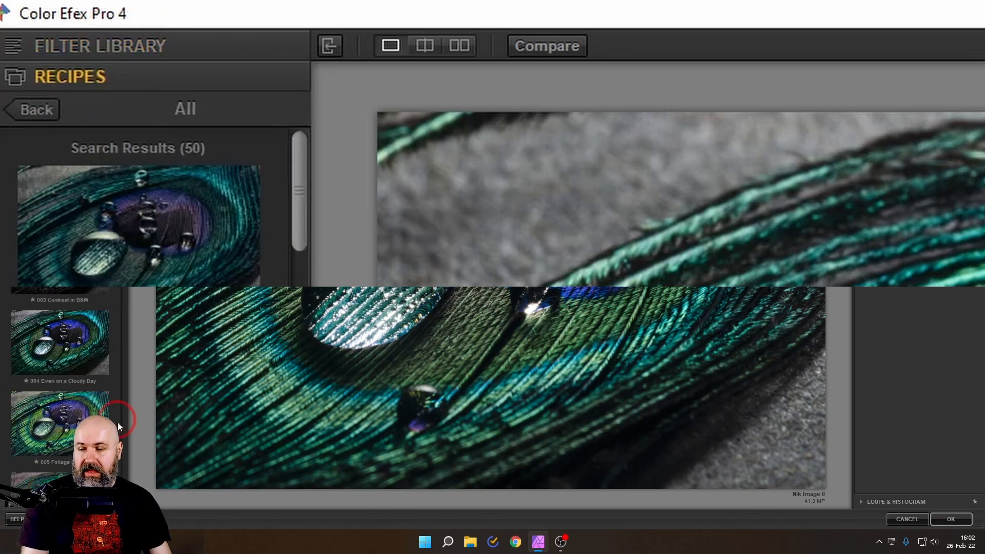
click(26, 483)
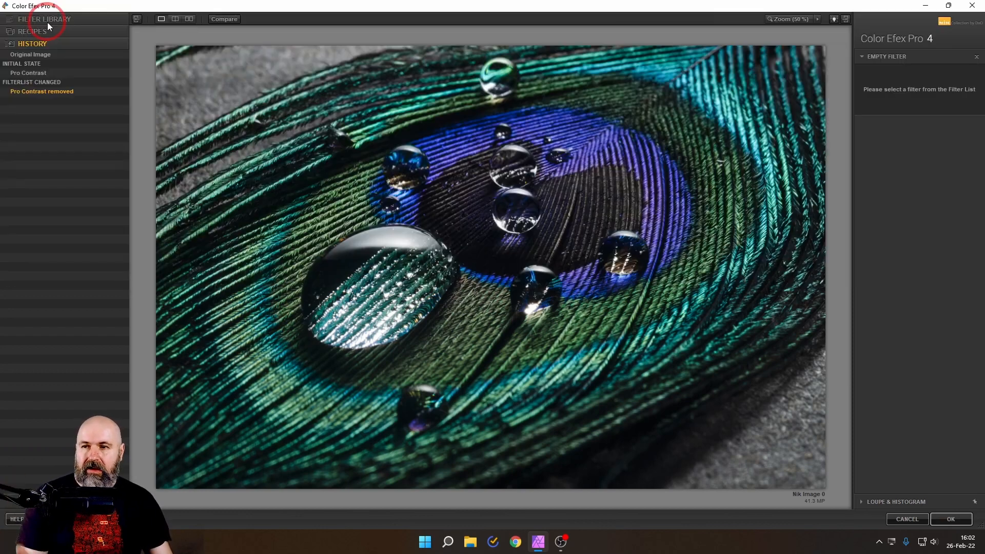
click(47, 22)
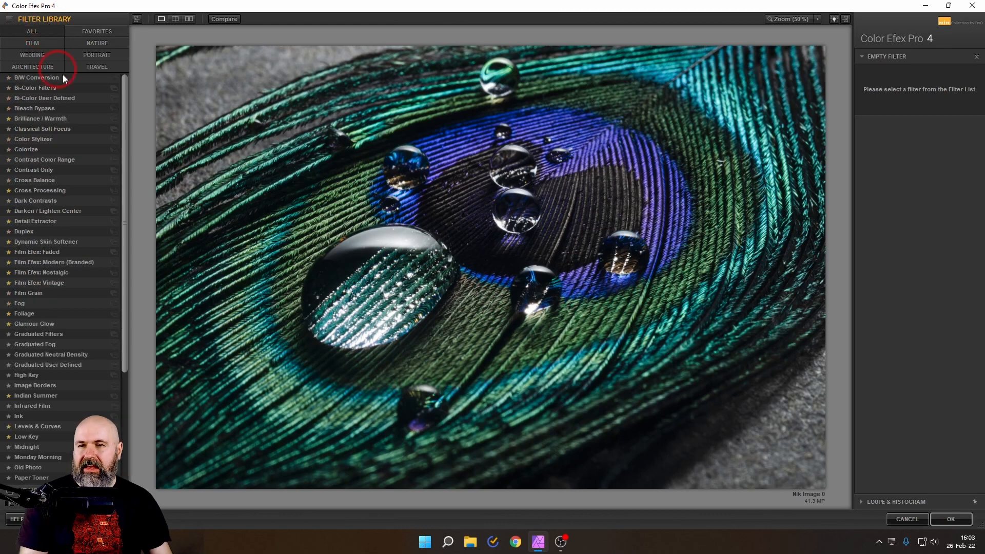
Browse the complete list of filters in the Filter Library from B/W Conversion to White Neutralizer and back.
drag(126, 102, 127, 261)
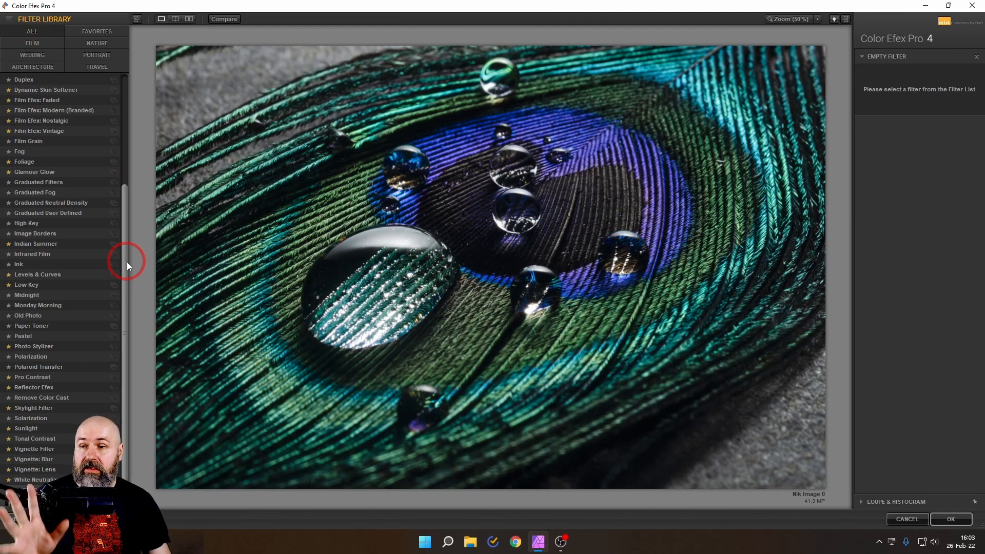
drag(127, 261, 126, 103)
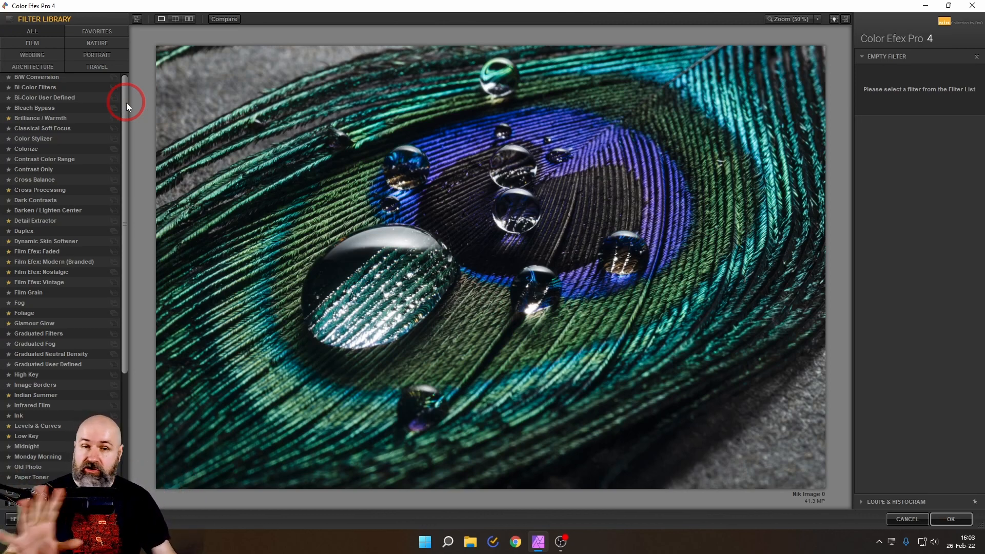
drag(125, 104, 125, 248)
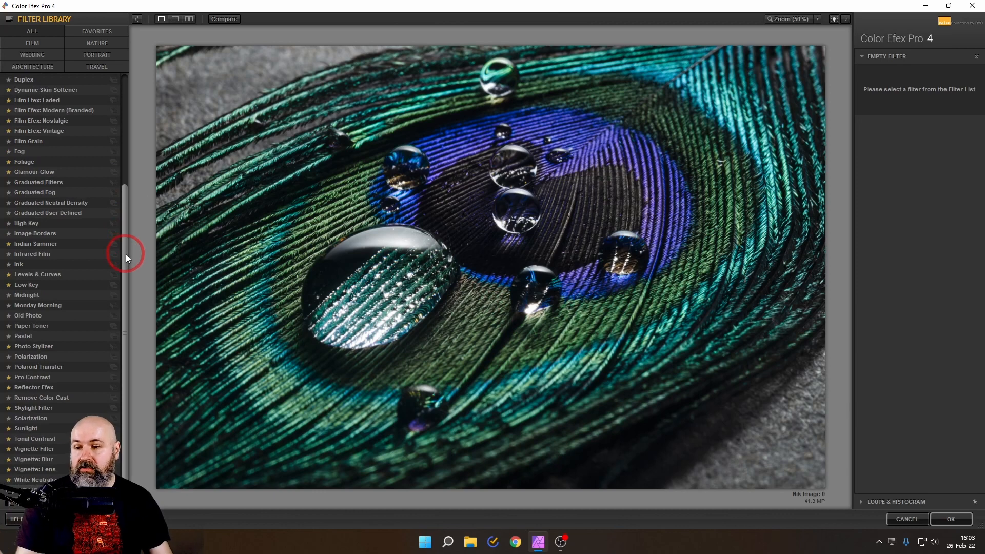
drag(125, 251, 136, 79)
click(32, 32)
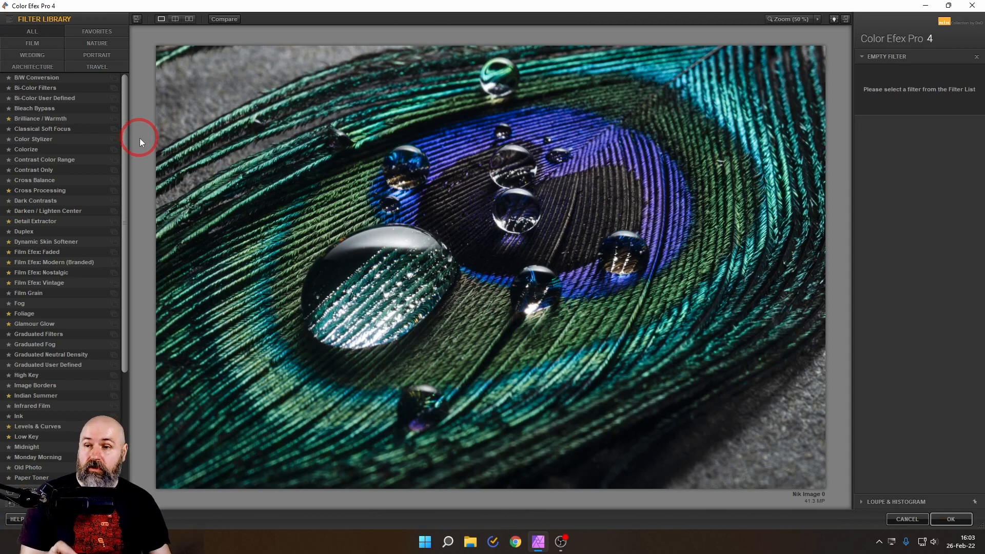
Look through the Film, Wedding, Architecture, Nature, Portrait and Travel filter categories, and compare the favorites with the full list.
click(41, 43)
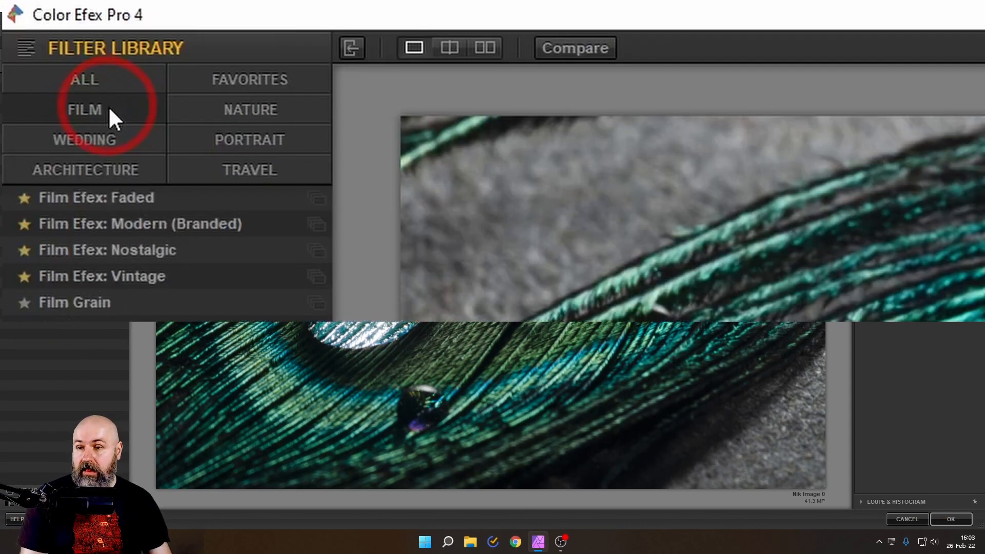
click(103, 140)
click(145, 165)
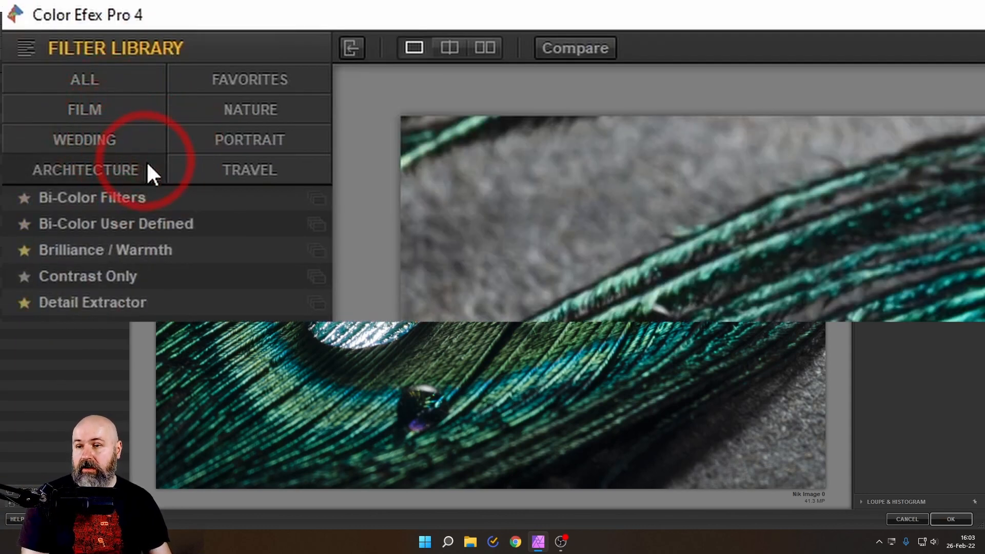
click(301, 108)
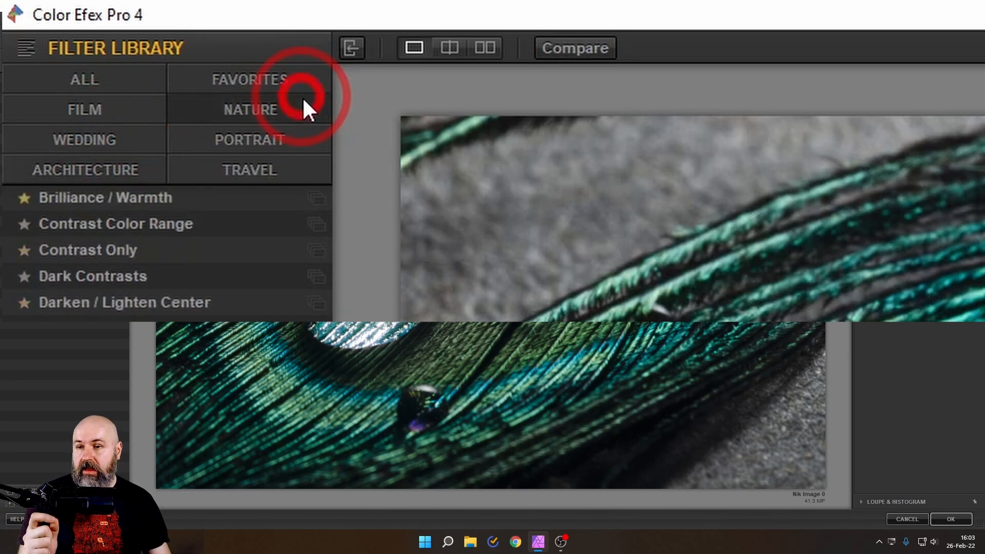
click(297, 138)
click(292, 167)
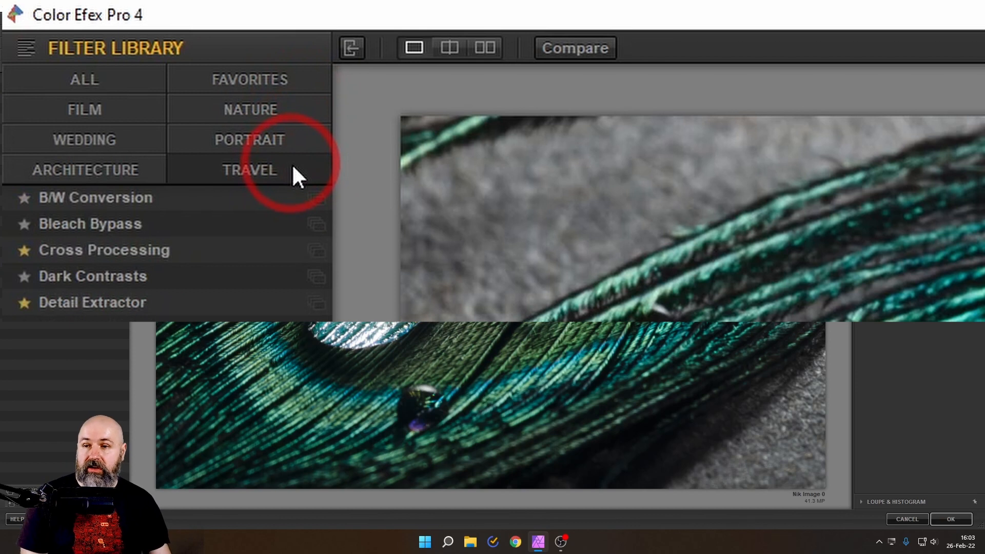
click(275, 77)
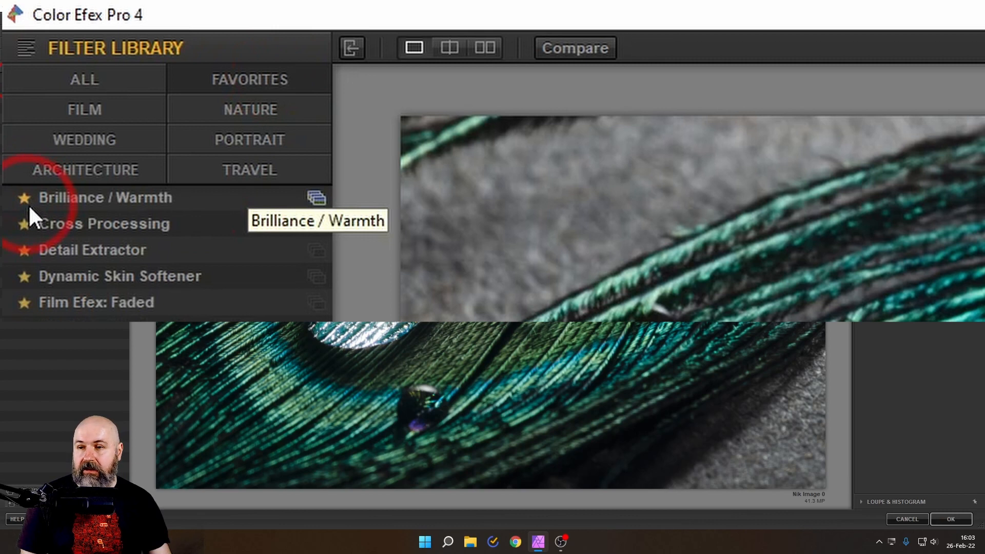
click(85, 73)
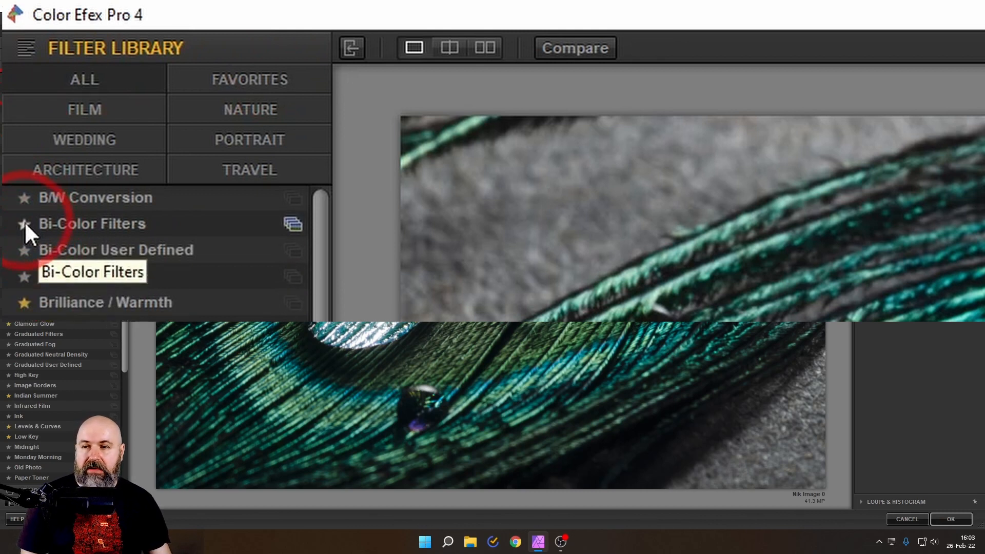
click(237, 78)
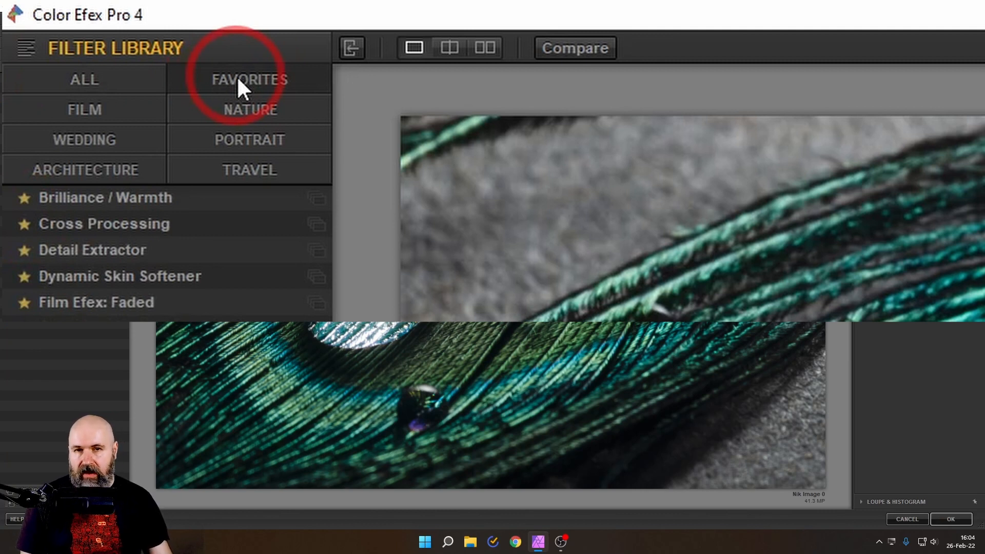
Show the Bi-Color Filters presets from the full filter list and apply the 01 - Brown preset to the feather photo.
click(112, 80)
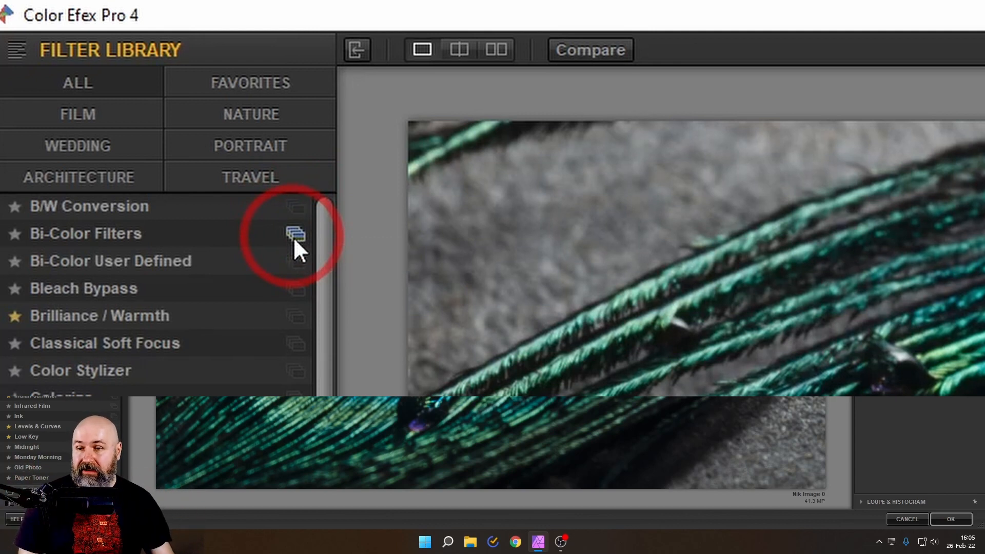
click(295, 236)
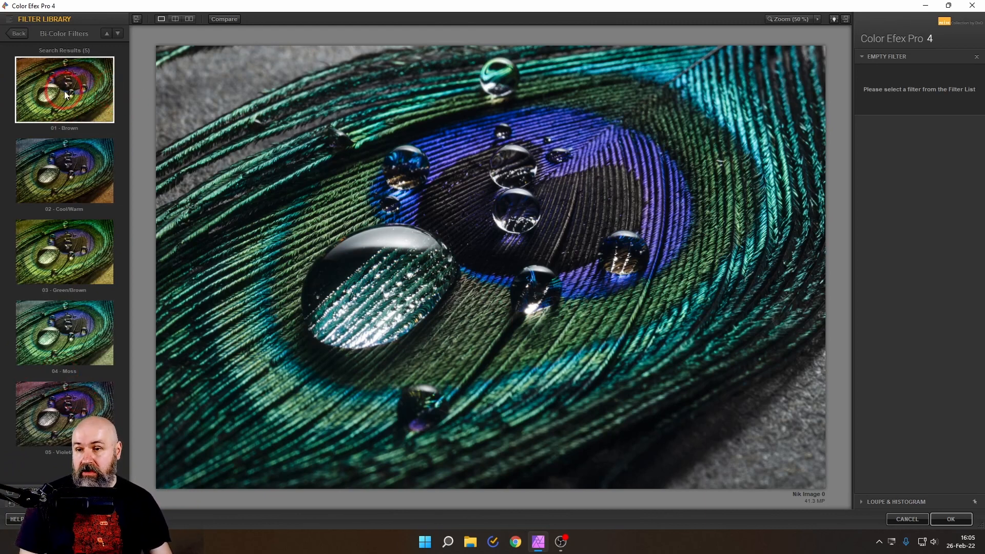
click(80, 87)
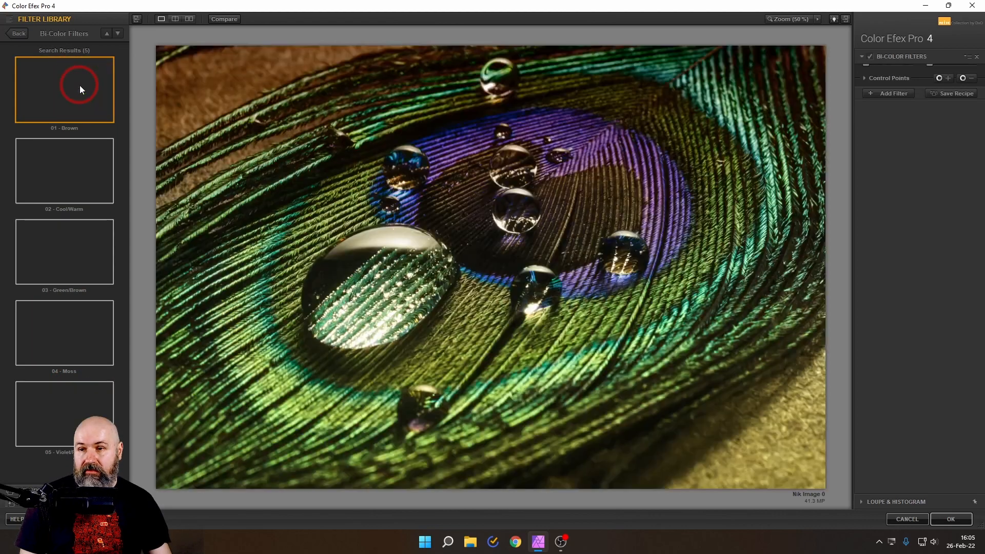
click(518, 160)
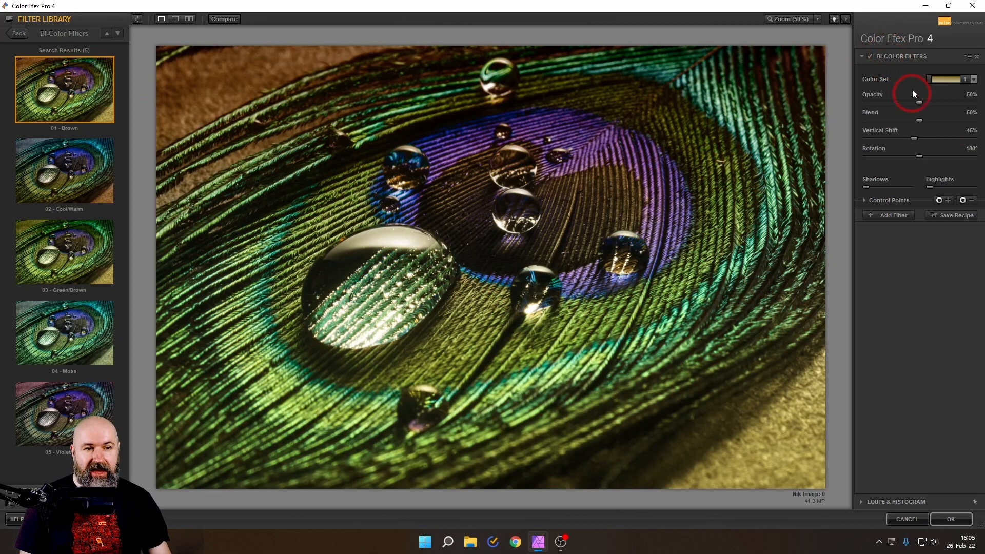
Try the Cool/Warm, Green/Brown, Moss and violet Bi-Color presets on the feather photo, and return to 01 - Brown.
click(72, 175)
click(73, 256)
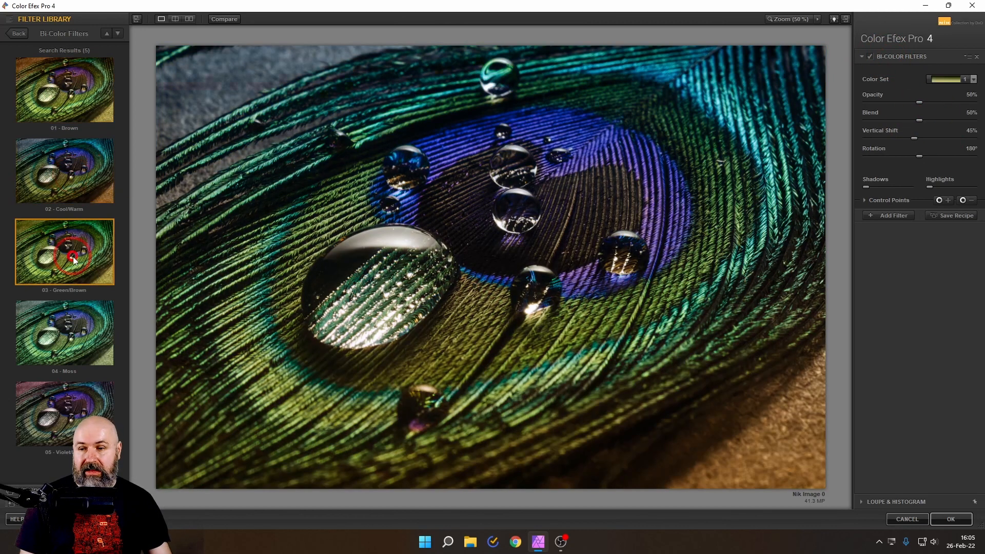
click(78, 323)
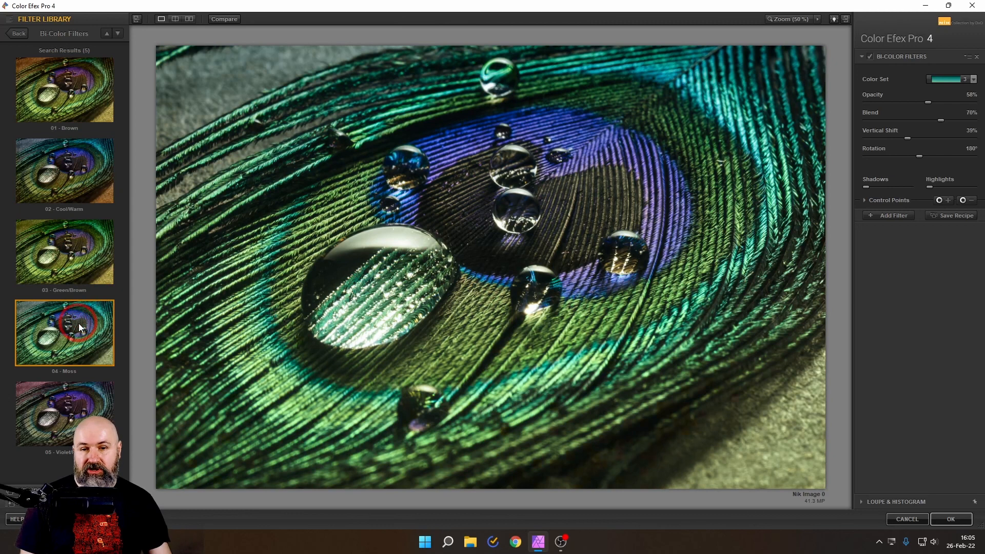
click(74, 406)
click(82, 140)
click(73, 115)
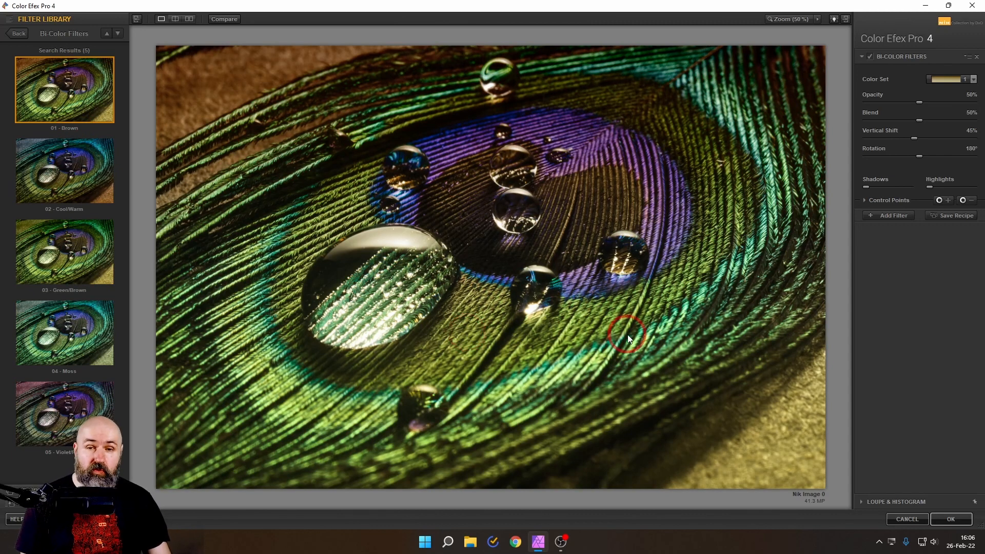
Remove the Bi-Color Filters effect from the feather photo and go back to the full filter list.
click(978, 57)
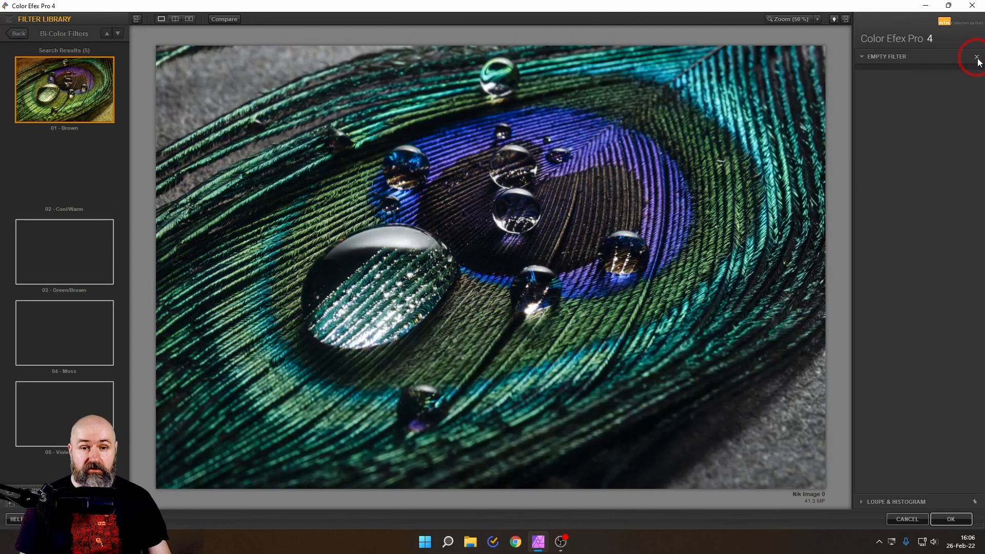
click(23, 36)
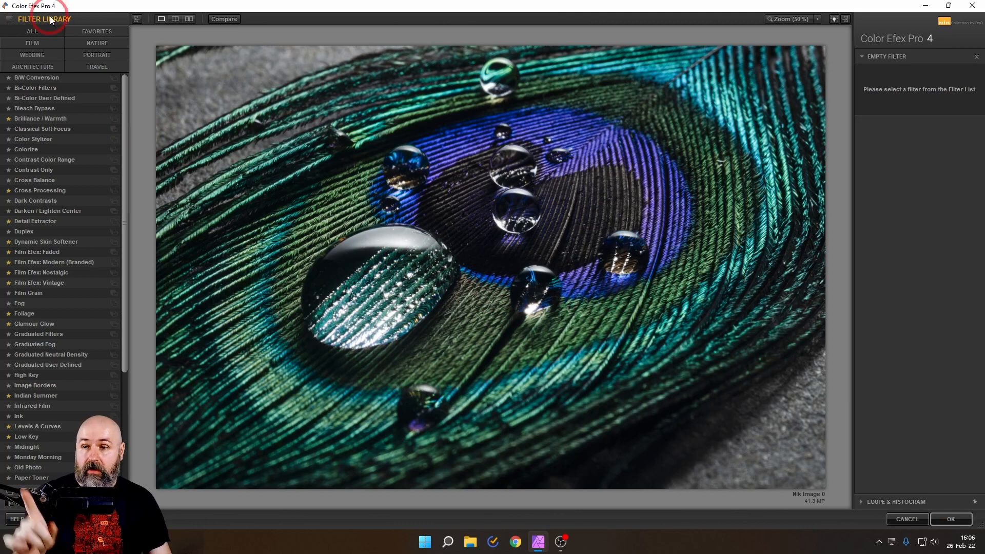
Find the Cyan Orange Blossom recipe among all recipes and apply it to the feather photo.
click(38, 491)
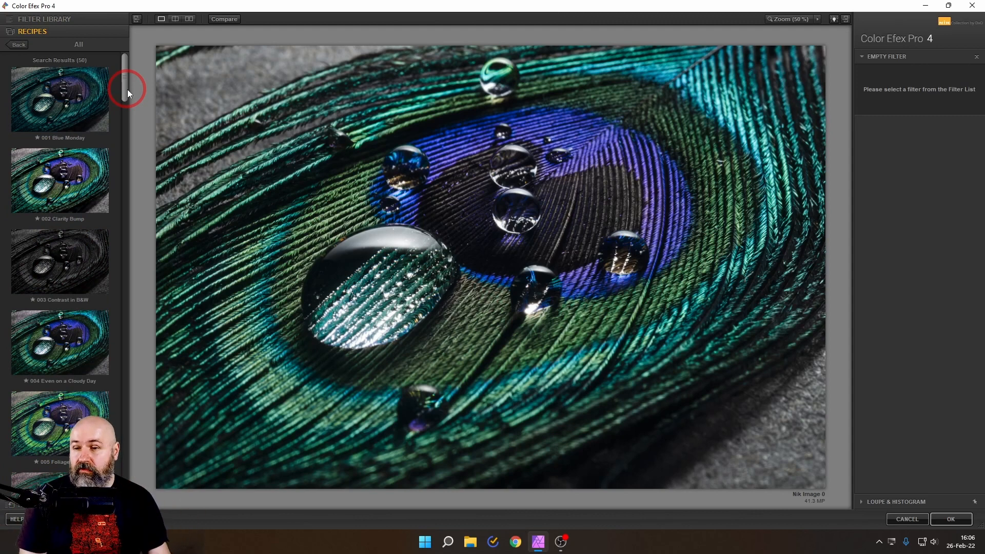
drag(126, 87, 137, 269)
click(66, 217)
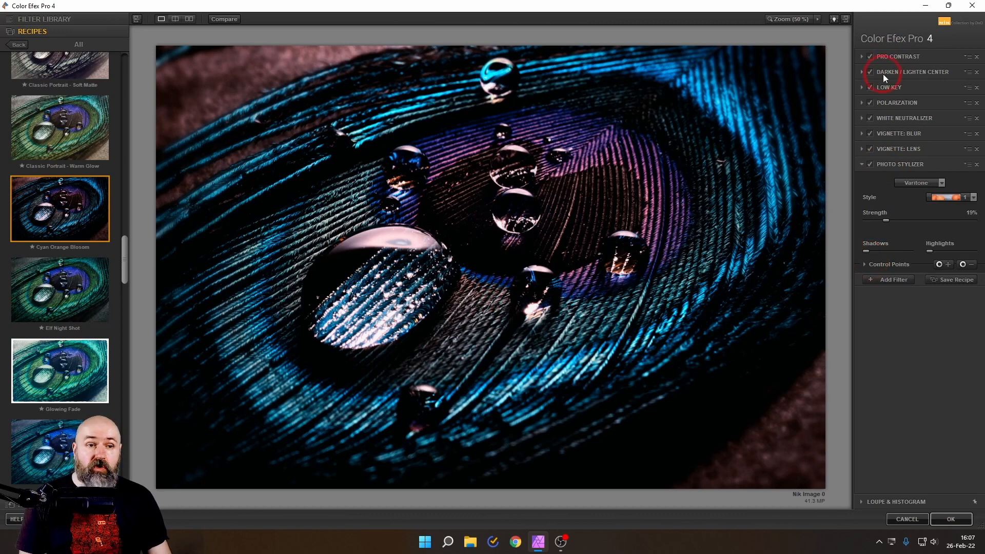
Remove every filter of the Cyan Orange Blossom recipe from the feather photo, from Pro Contrast through Photo Stylizer.
click(863, 56)
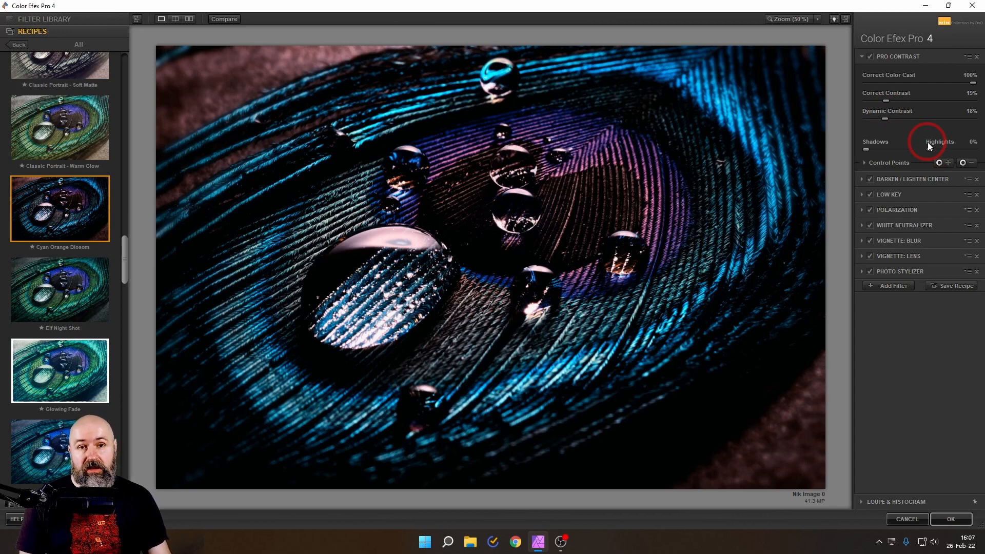
click(977, 57)
click(977, 57)
click(977, 57)
click(977, 57)
click(977, 57)
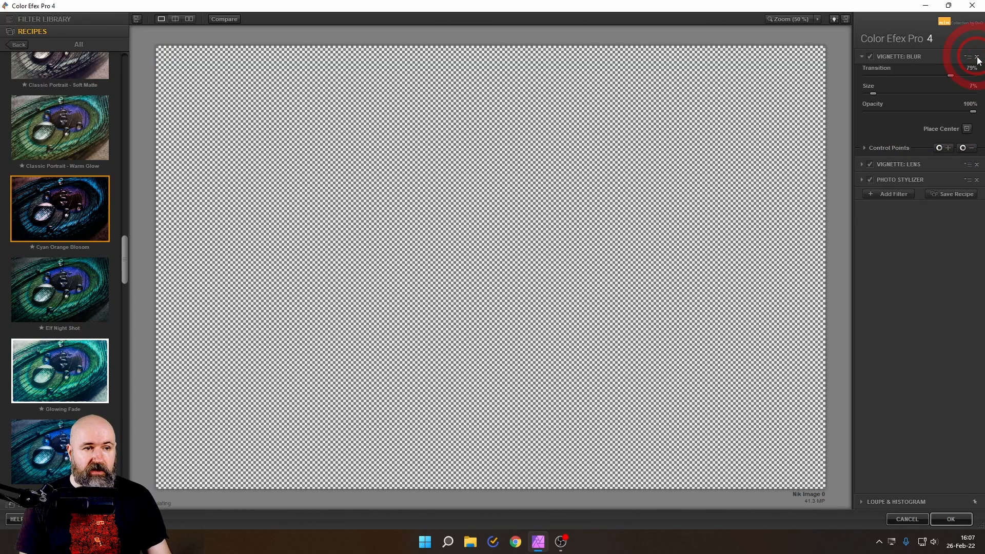
click(977, 57)
click(977, 57)
click(978, 57)
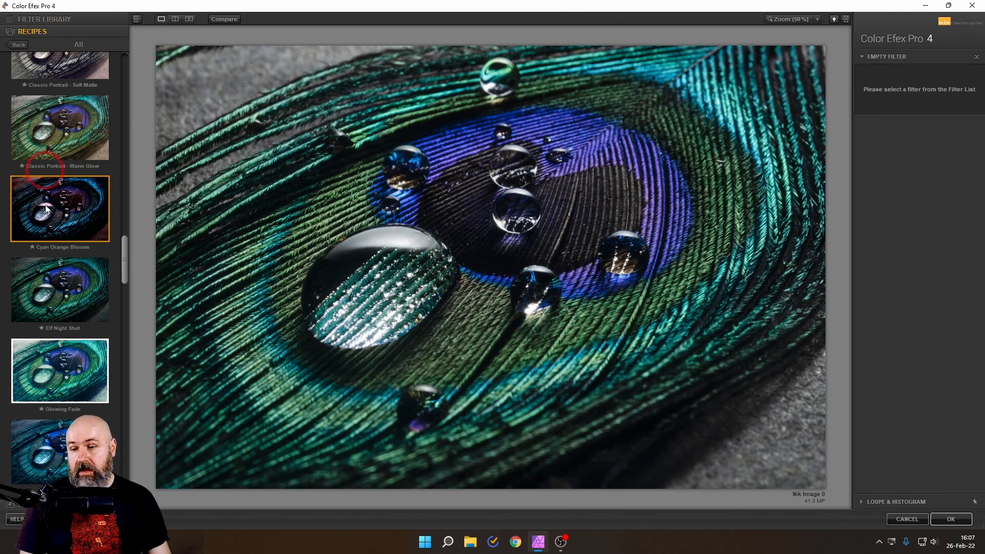
Show the history of edits made to the feather photo and return to the filter library.
click(33, 506)
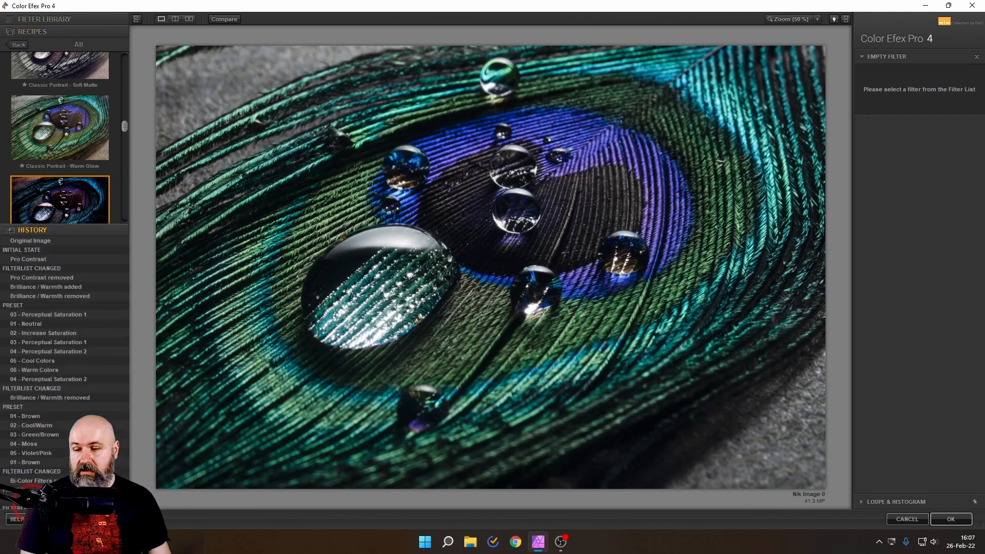
click(43, 74)
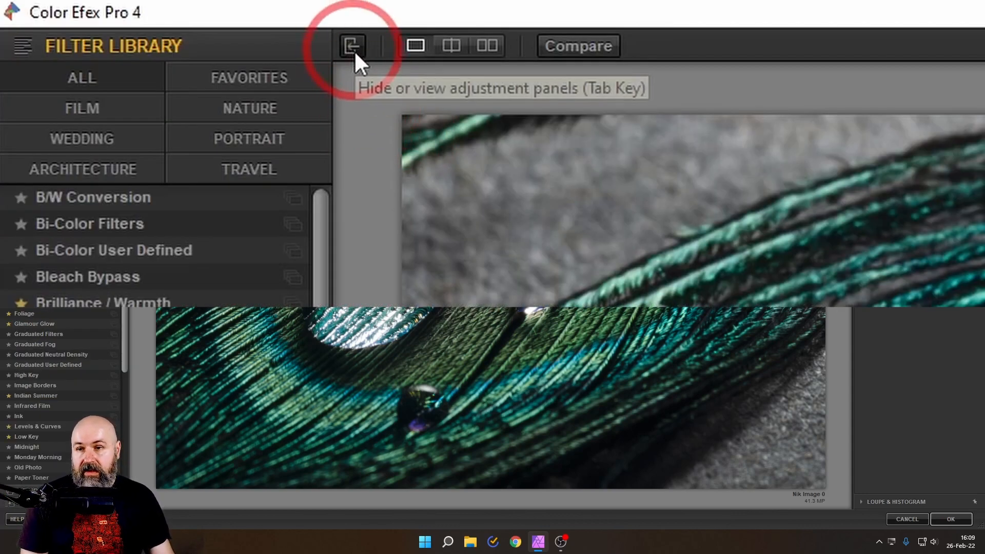
Hide both side panels and inspect the feather photo at 100% zoom around the droplets near the large drop.
click(354, 50)
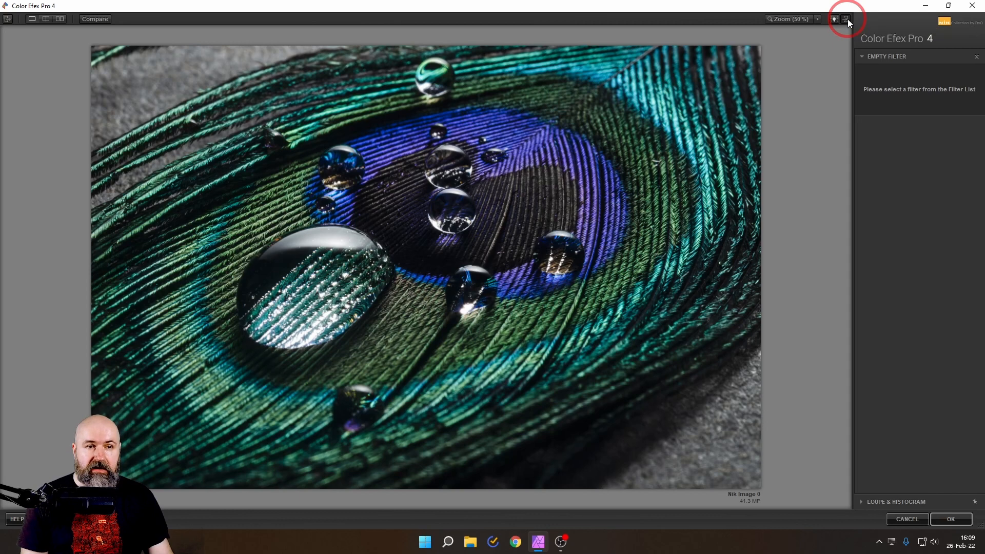
click(847, 20)
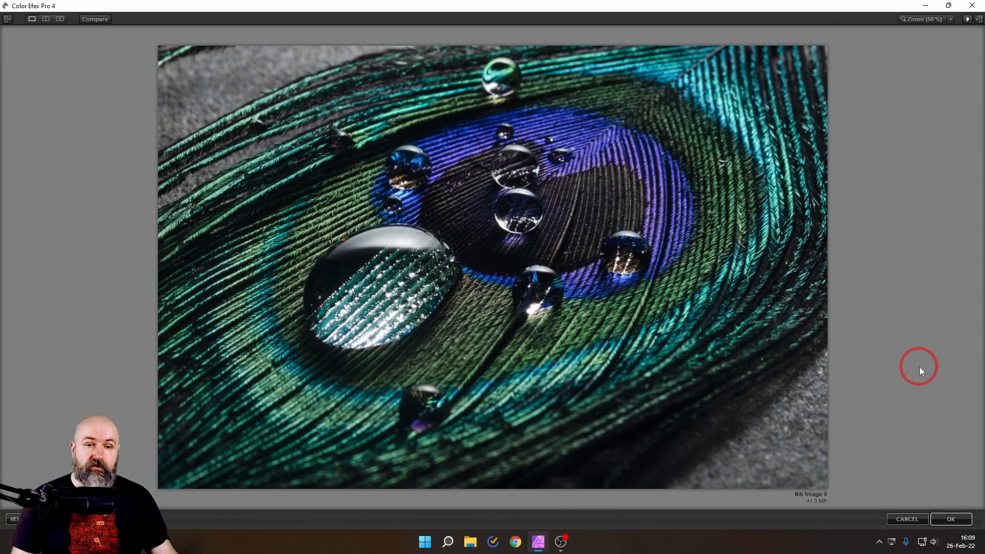
click(951, 21)
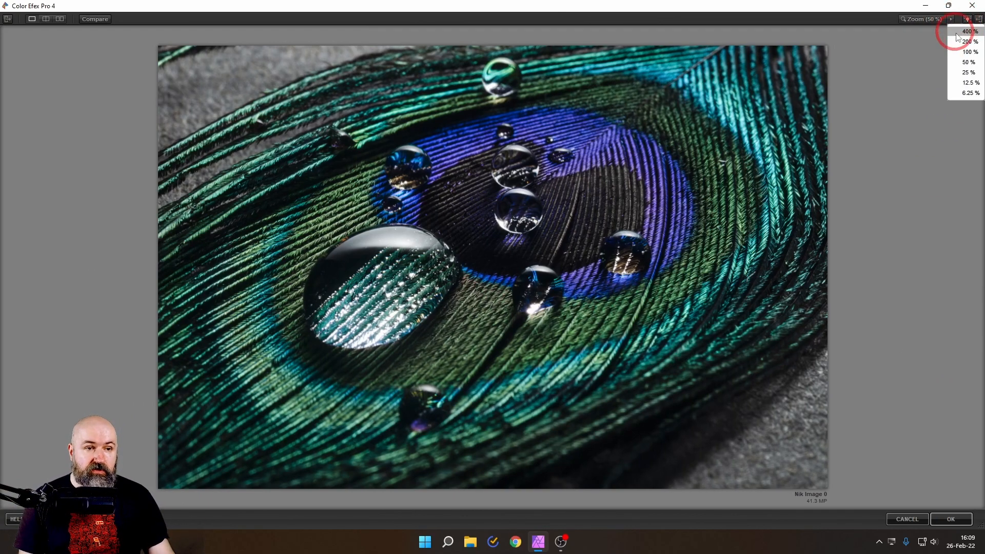
click(965, 55)
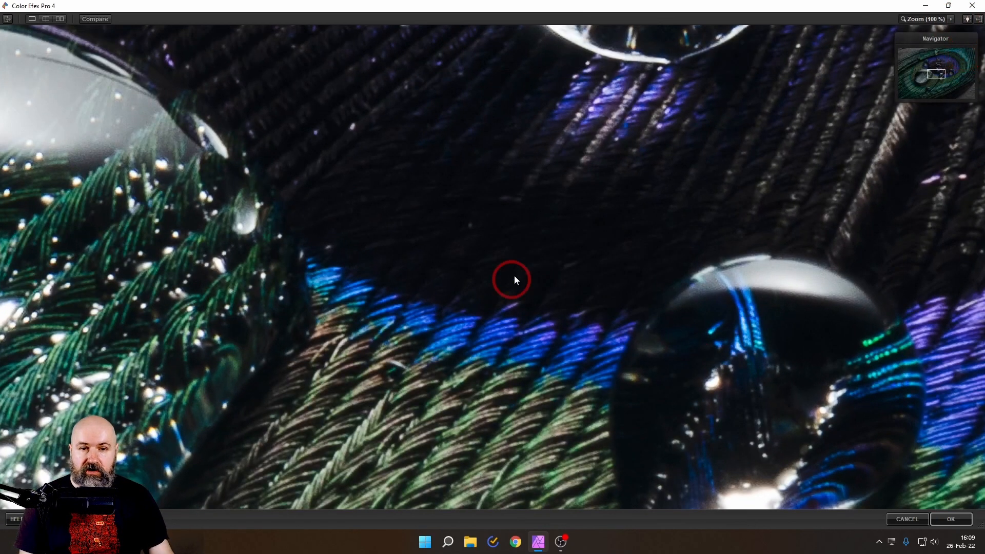
drag(920, 91, 928, 65)
Zoom back out to the whole feather photo and bring both side panels back.
click(951, 20)
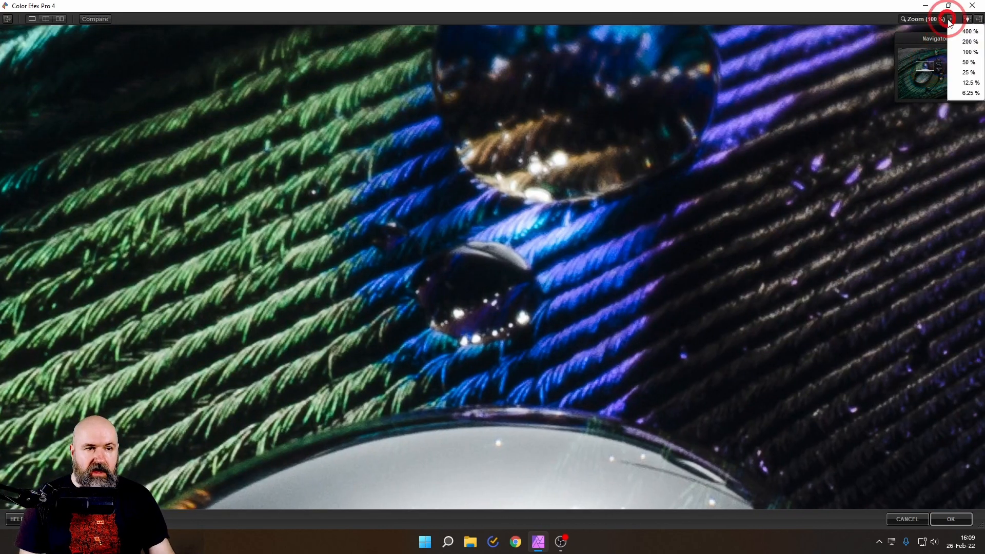
click(950, 22)
click(951, 21)
click(931, 21)
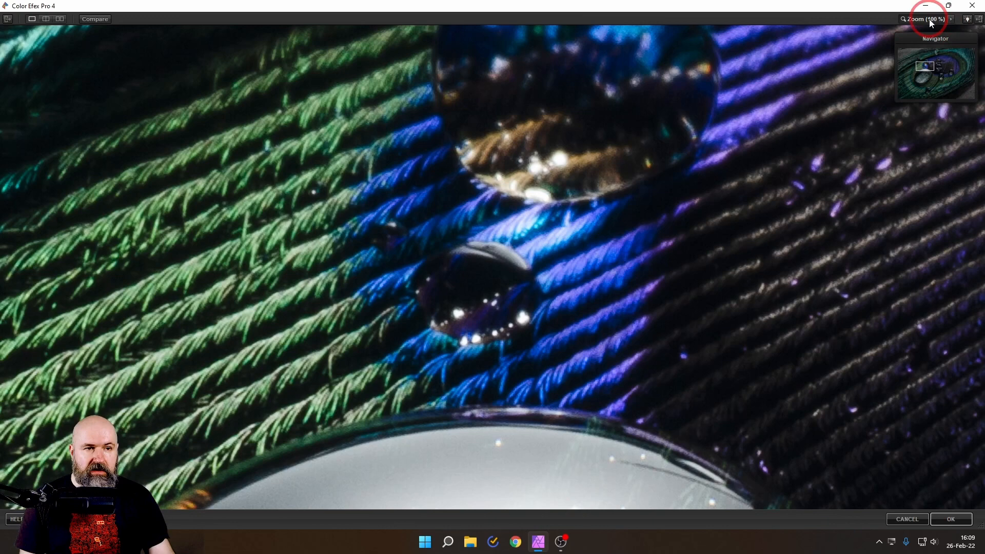
click(930, 20)
click(8, 21)
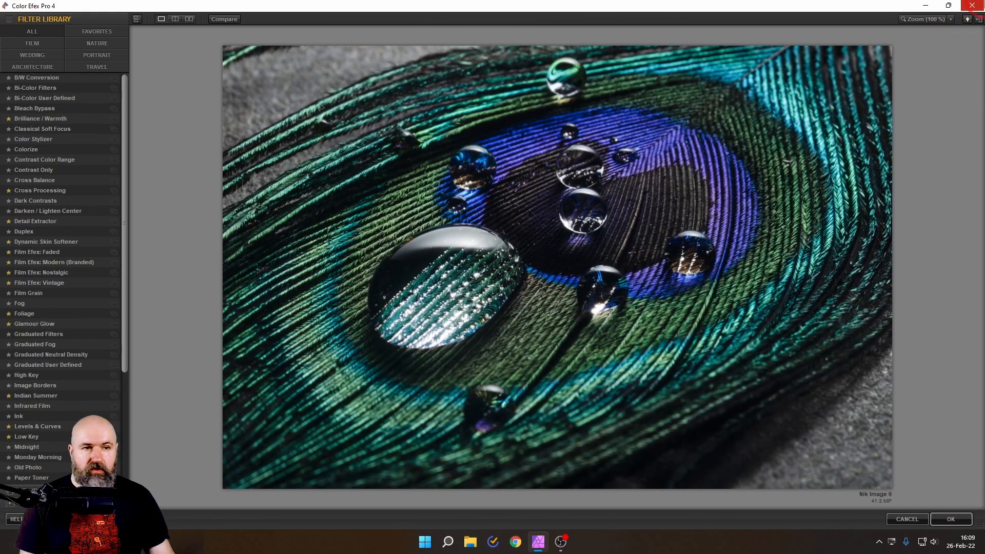
click(981, 20)
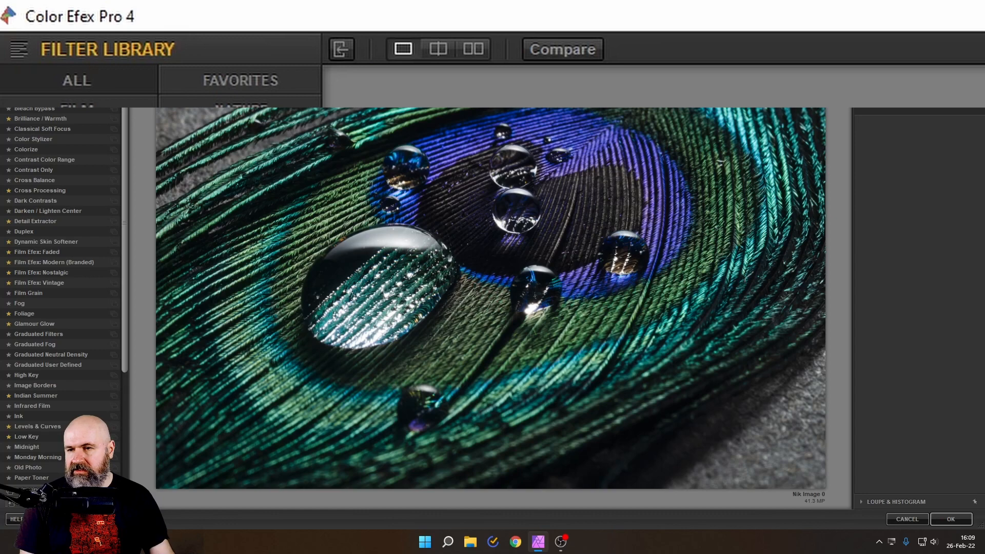
Apply the Photo Stylizer filter from the favorite filters to the feather photo.
click(233, 80)
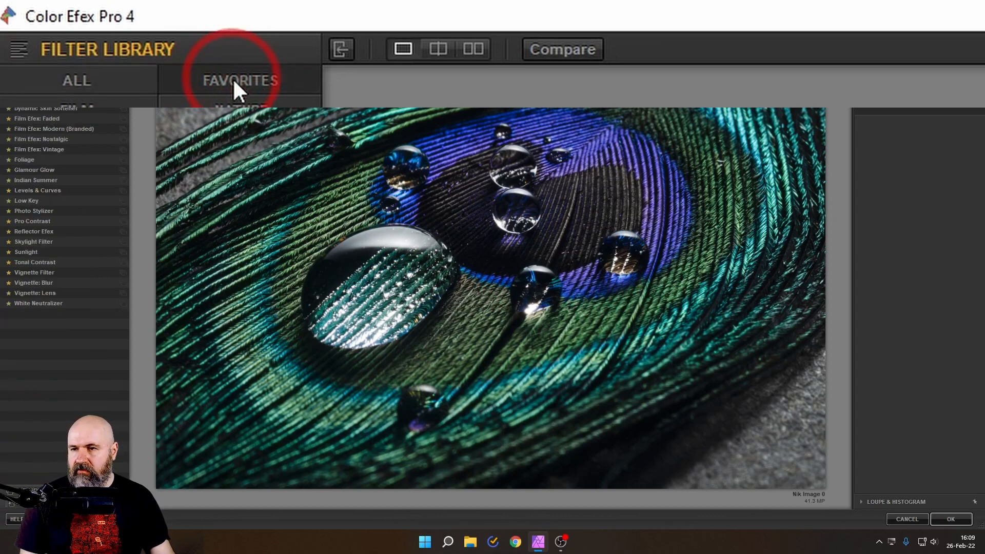
click(54, 211)
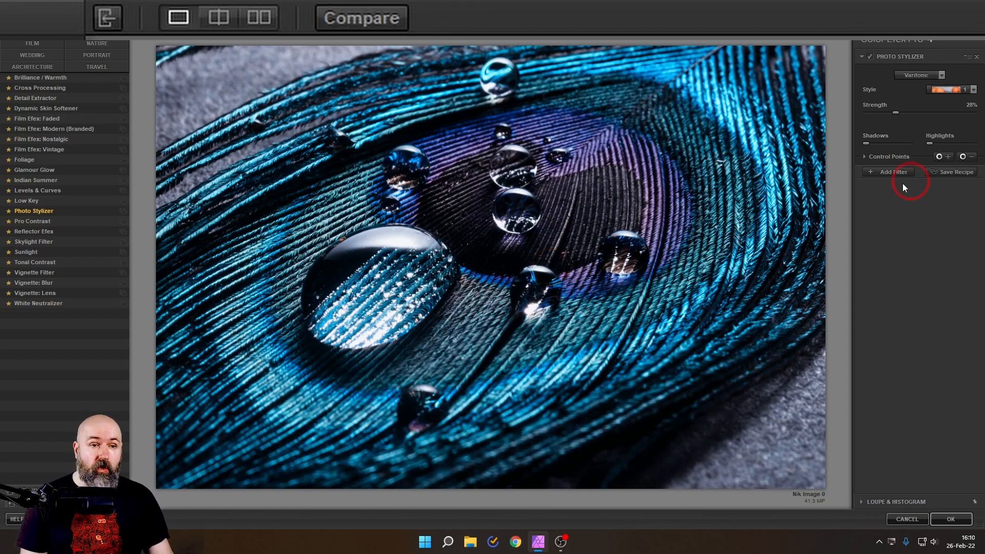
Compare the Photo Stylizer result with the original photo in the single-image view.
click(373, 23)
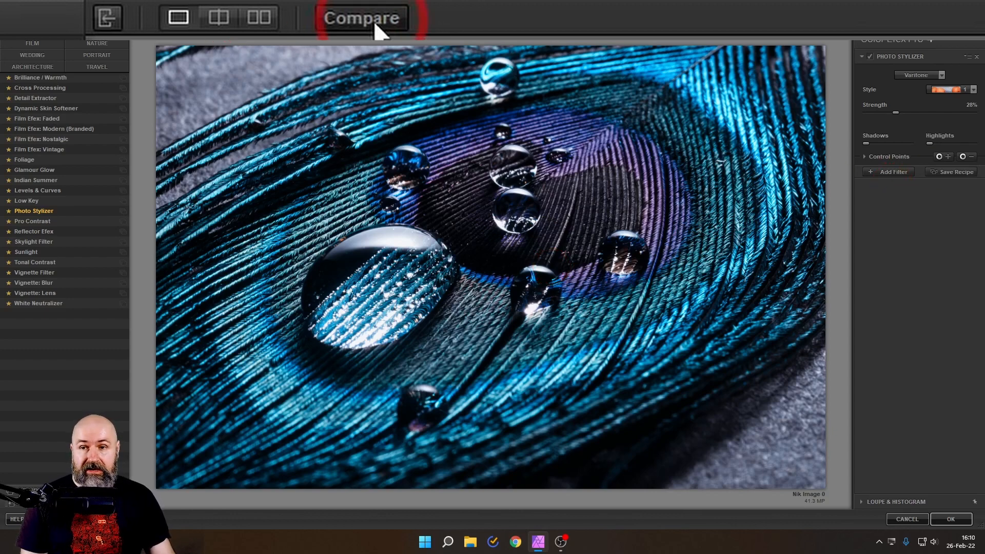
click(374, 20)
click(373, 21)
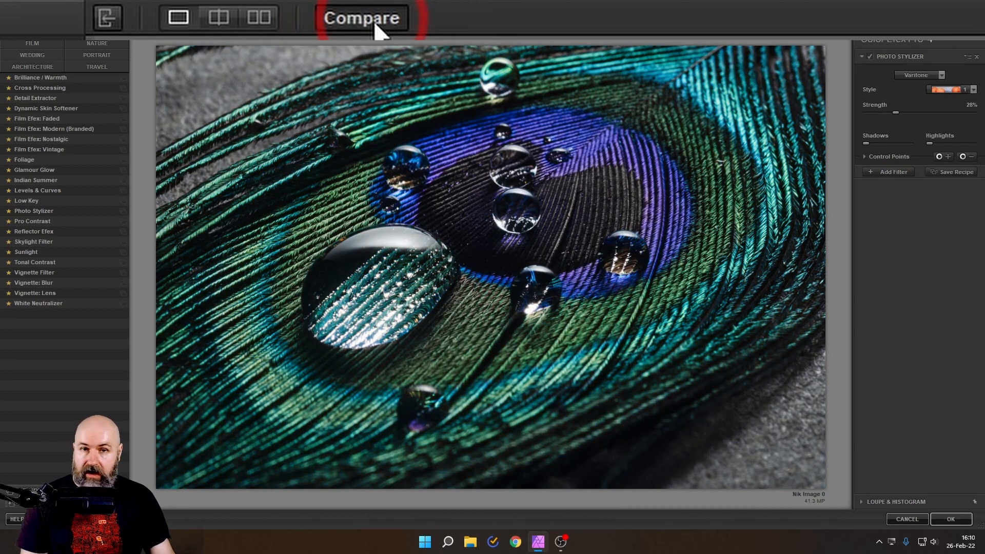
click(374, 21)
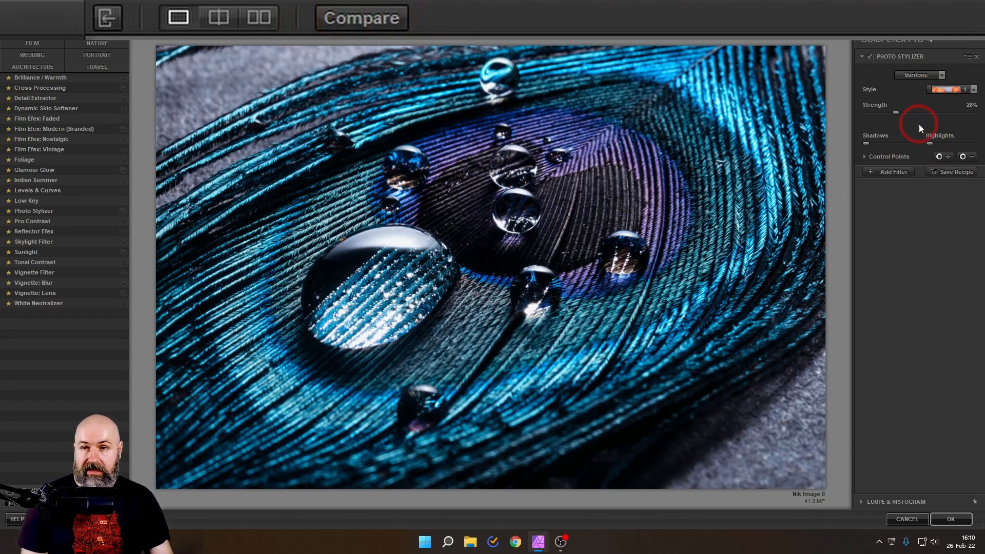
Compare before and after in the split preview, moving the dividing line and rotating it to horizontal and back to vertical.
click(217, 16)
drag(490, 137, 385, 142)
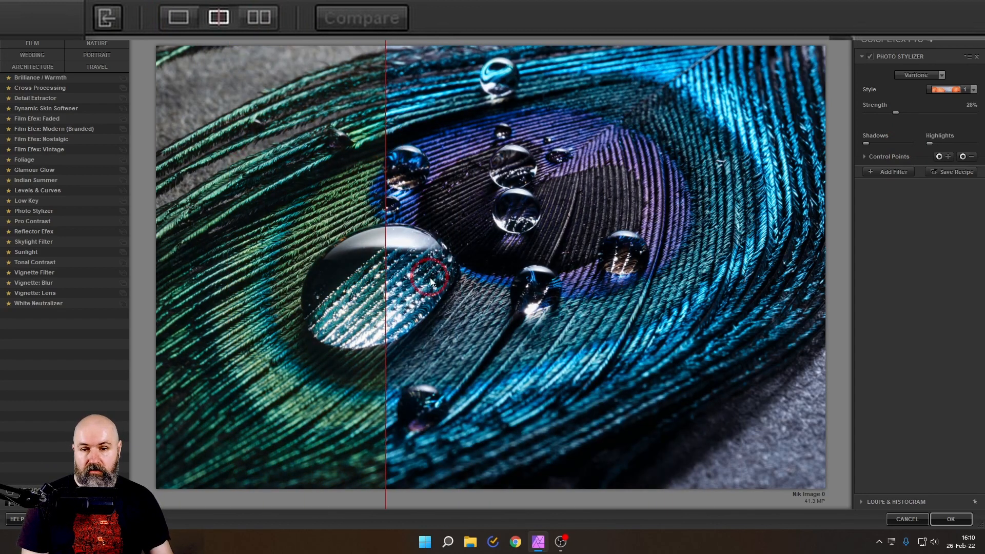
drag(392, 274, 626, 241)
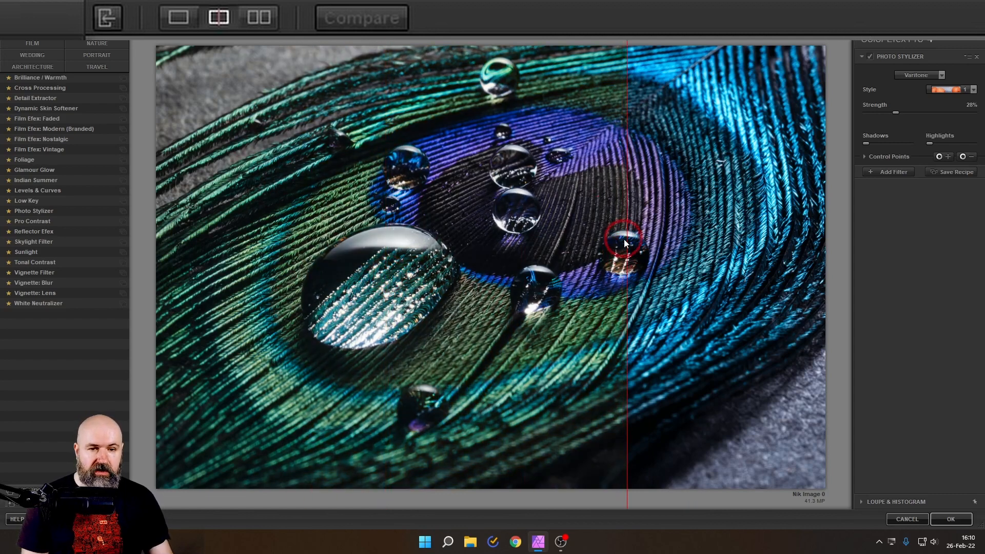
drag(625, 241, 450, 206)
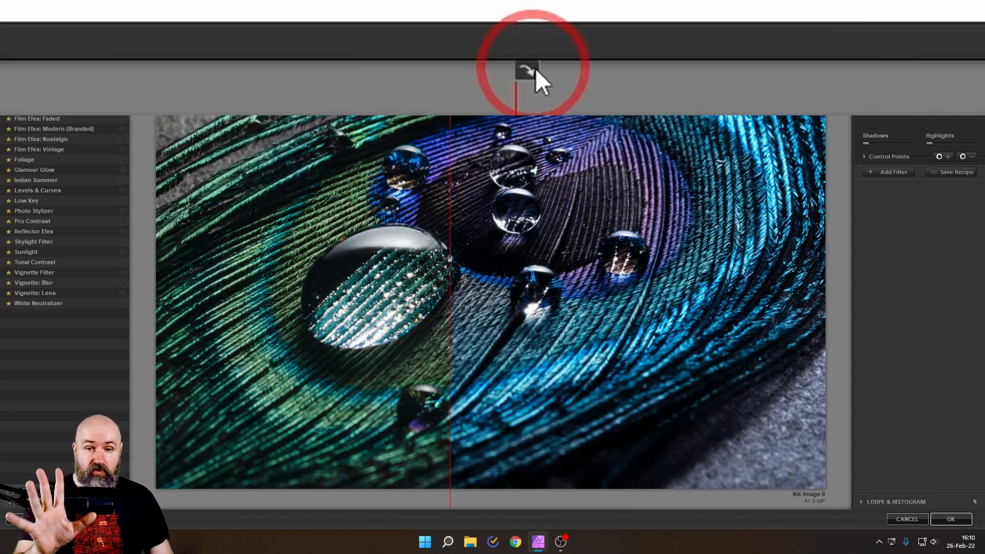
click(451, 40)
mouse_move(467, 267)
mouse_down()
mouse_move(462, 99)
mouse_move(457, 334)
mouse_move(455, 194)
mouse_move(469, 297)
mouse_move(469, 282)
mouse_up()
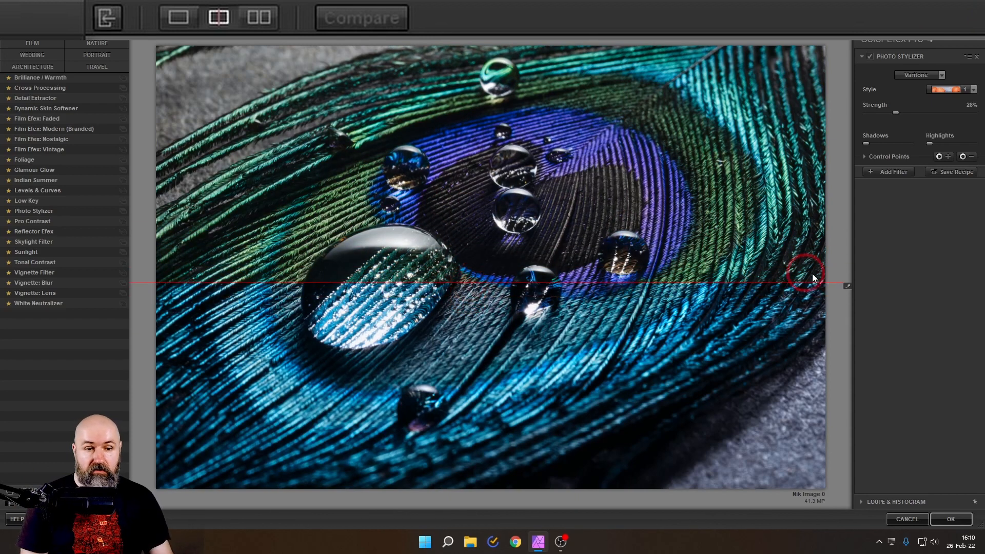
click(846, 286)
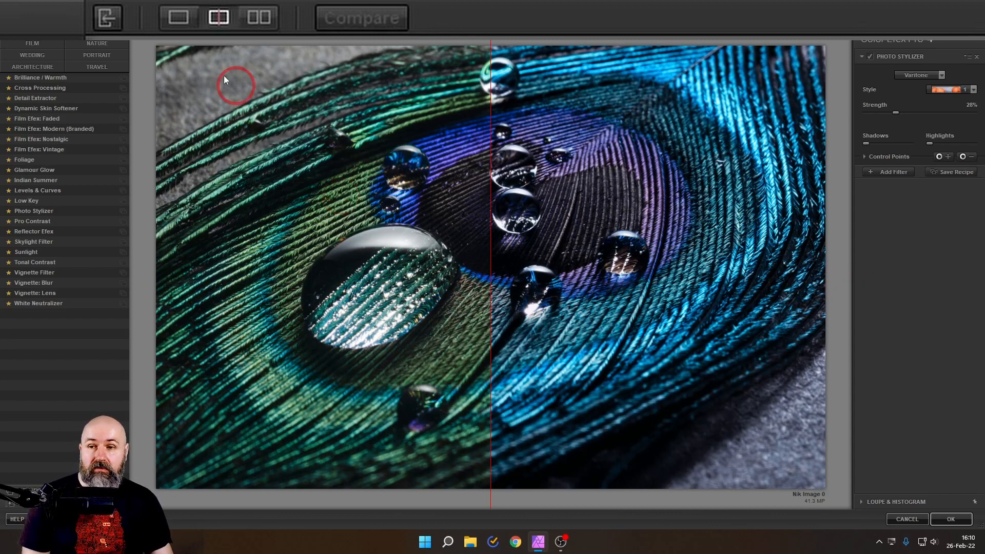
Compare original and filtered photo in two separate zoomed-in previews, switching them to side by side and inspecting the droplets.
click(260, 17)
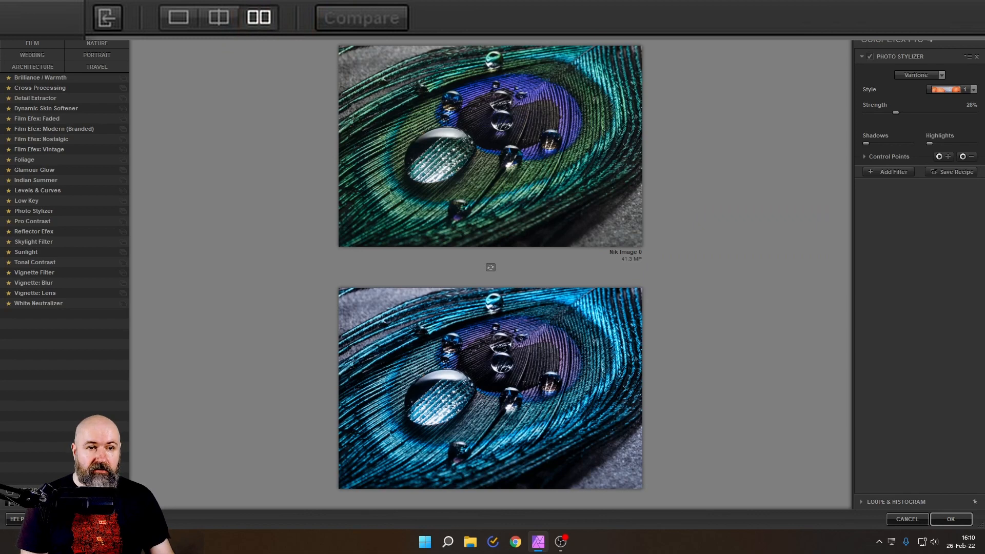
click(906, 22)
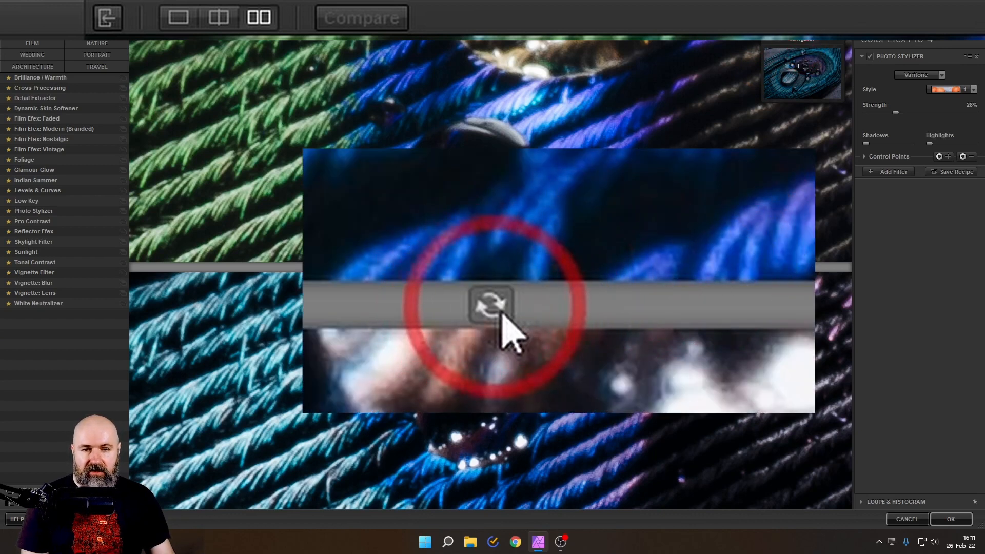
click(490, 305)
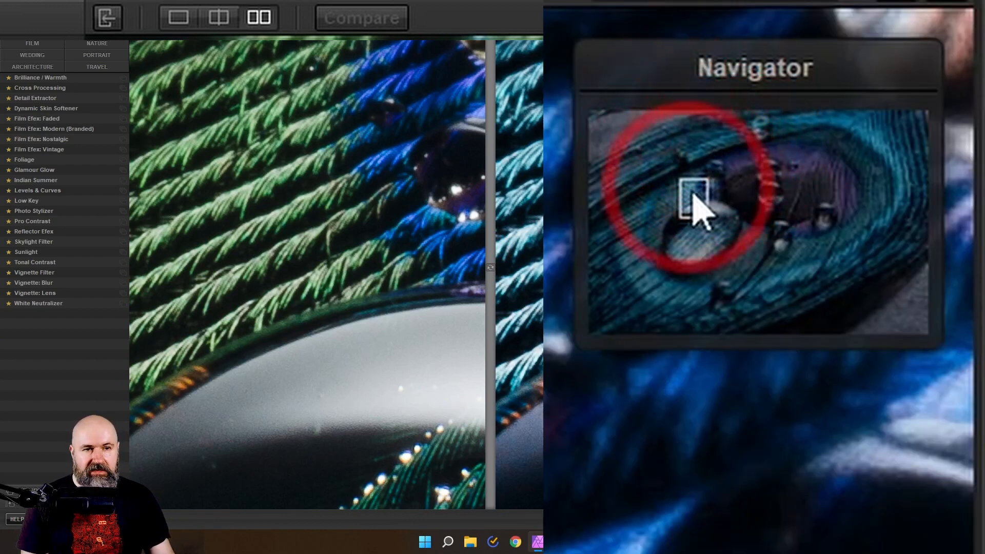
drag(695, 198, 717, 188)
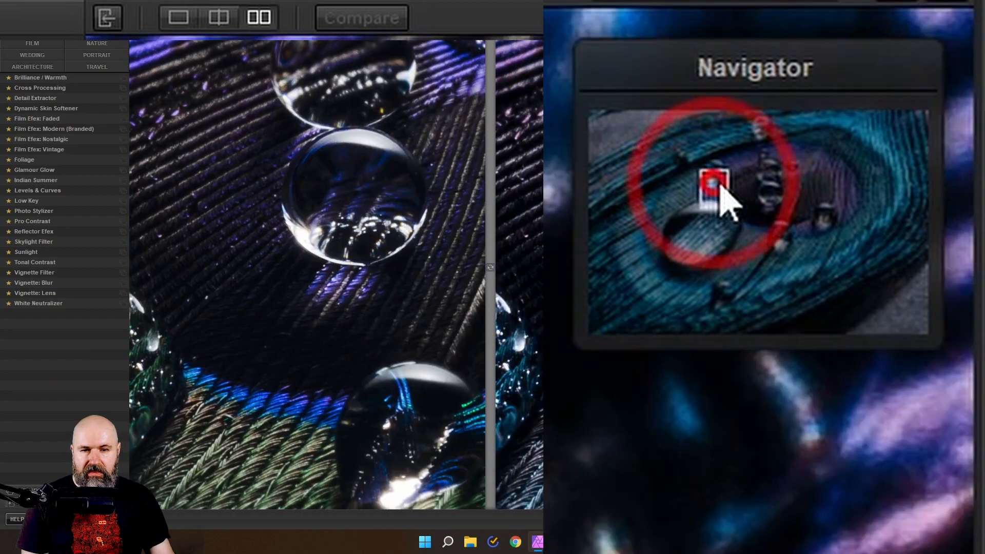
click(839, 1)
click(913, 139)
mouse_move(803, 65)
mouse_down()
mouse_move(795, 73)
mouse_move(800, 59)
mouse_move(807, 78)
mouse_up()
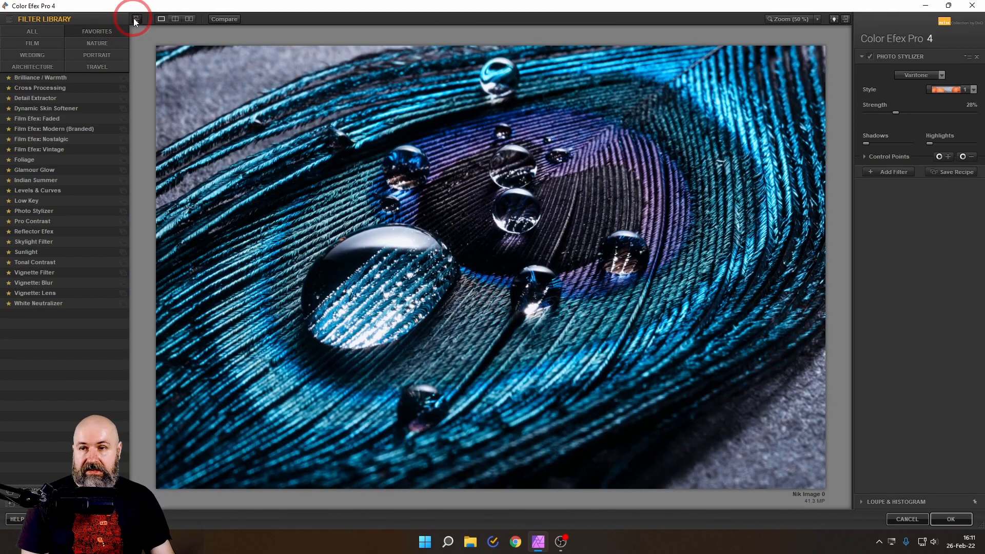
Hide the filter library and try other background colors around the photo, including white.
click(134, 19)
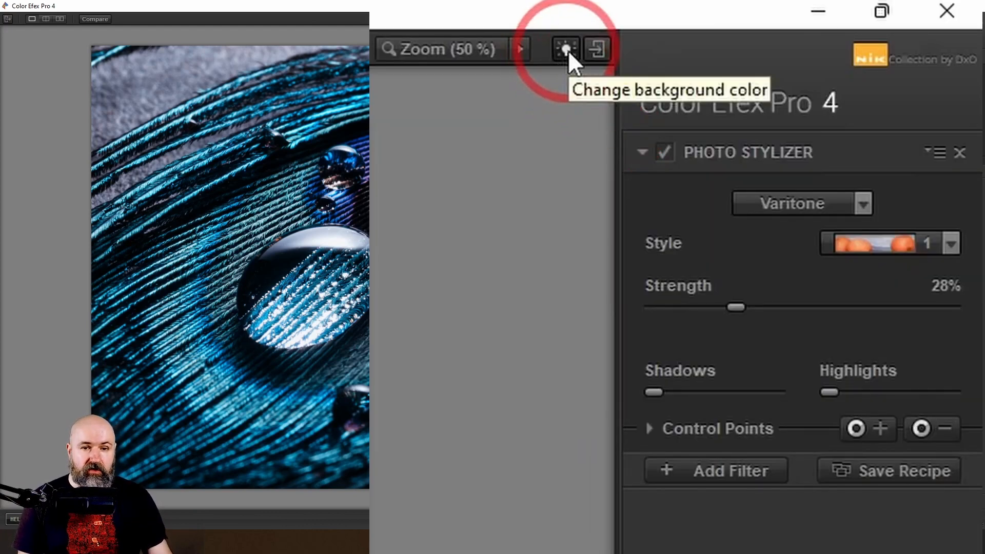
click(568, 50)
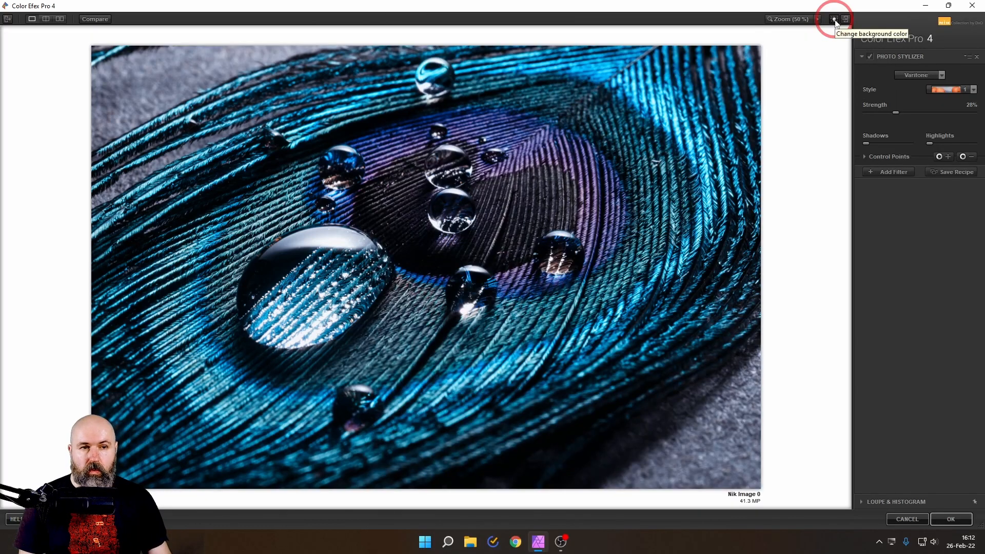
click(835, 19)
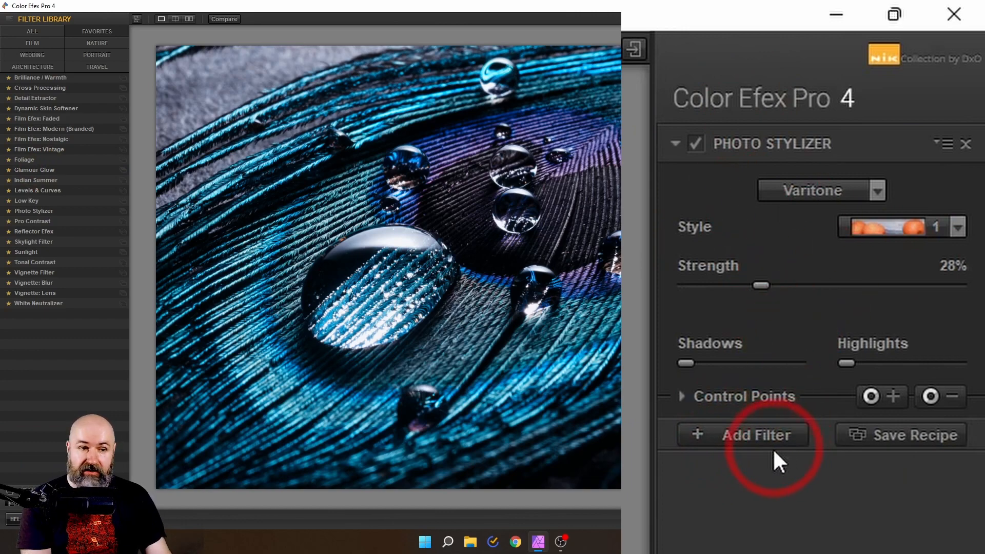
Add a Glamour Glow filter after Photo Stylizer and switch between the settings of the two filters.
click(748, 436)
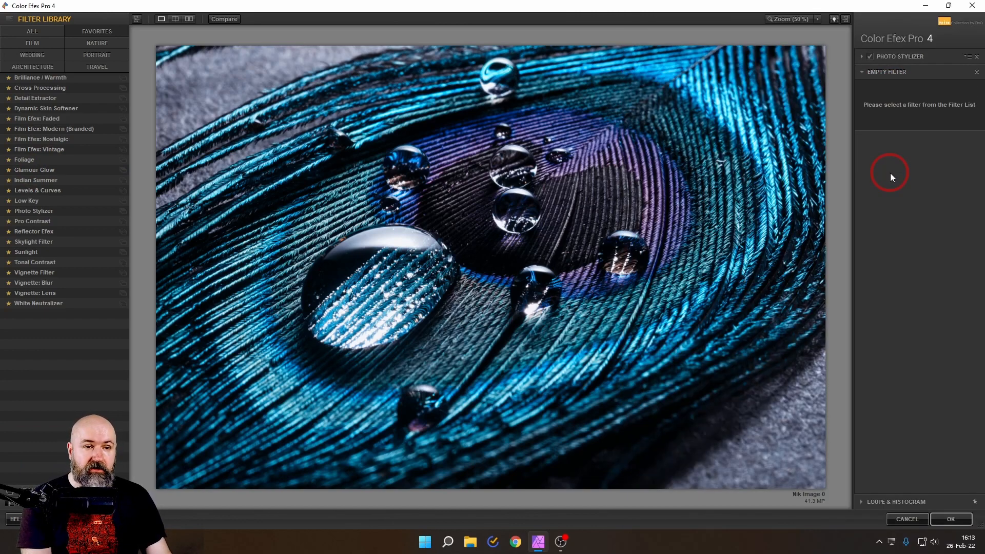
click(29, 171)
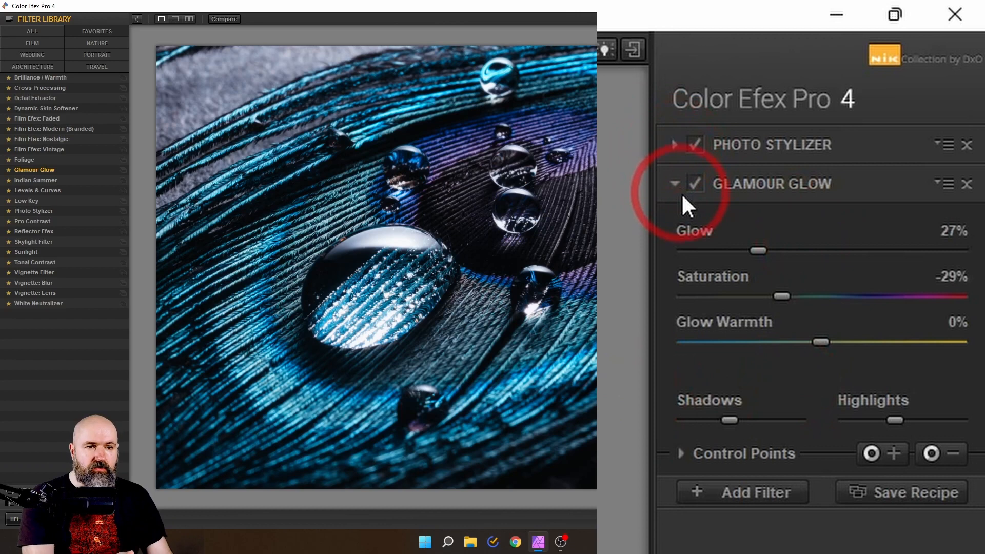
click(676, 144)
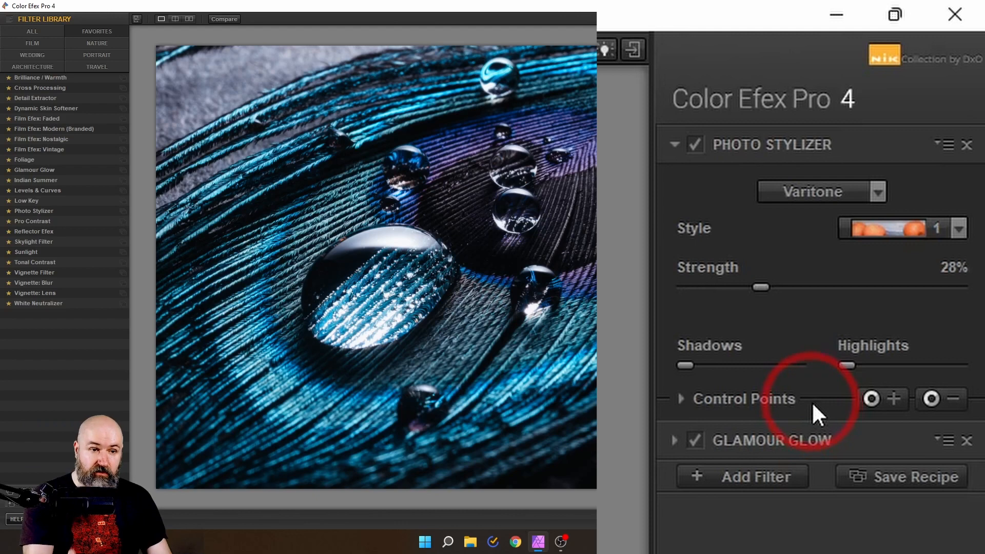
click(674, 440)
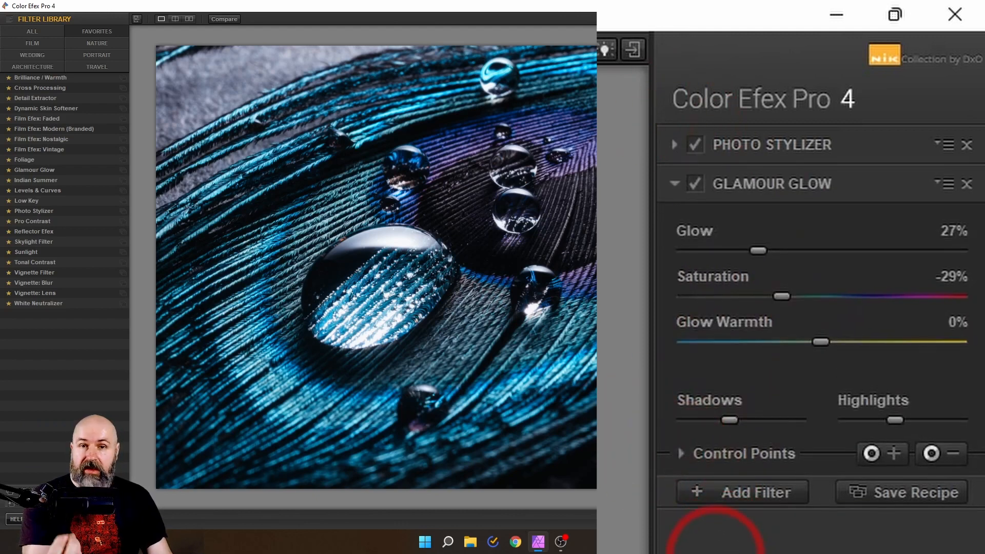
Open the Photo Stylizer settings and toggle the filter's effect off and on several times to compare, including a check of Glamour Glow.
click(674, 144)
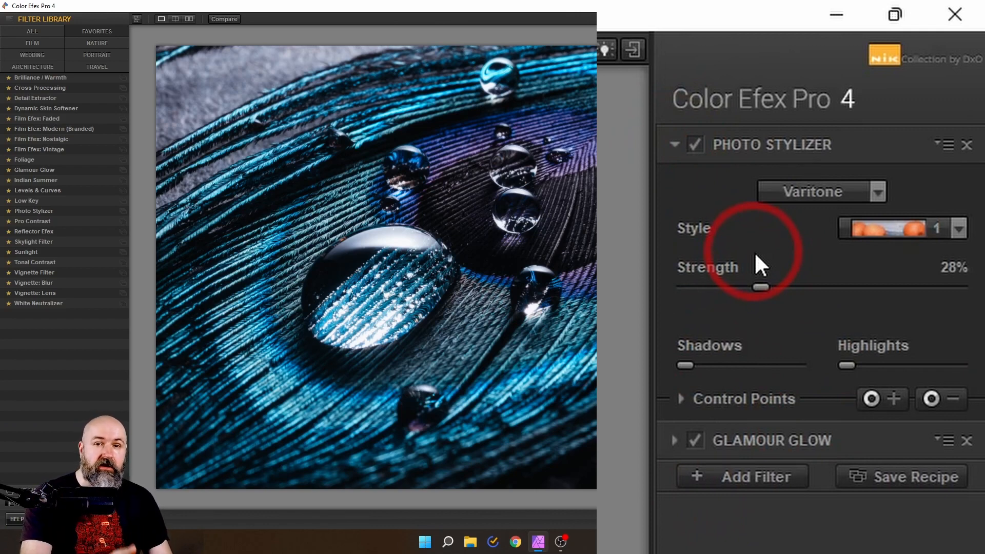
click(694, 143)
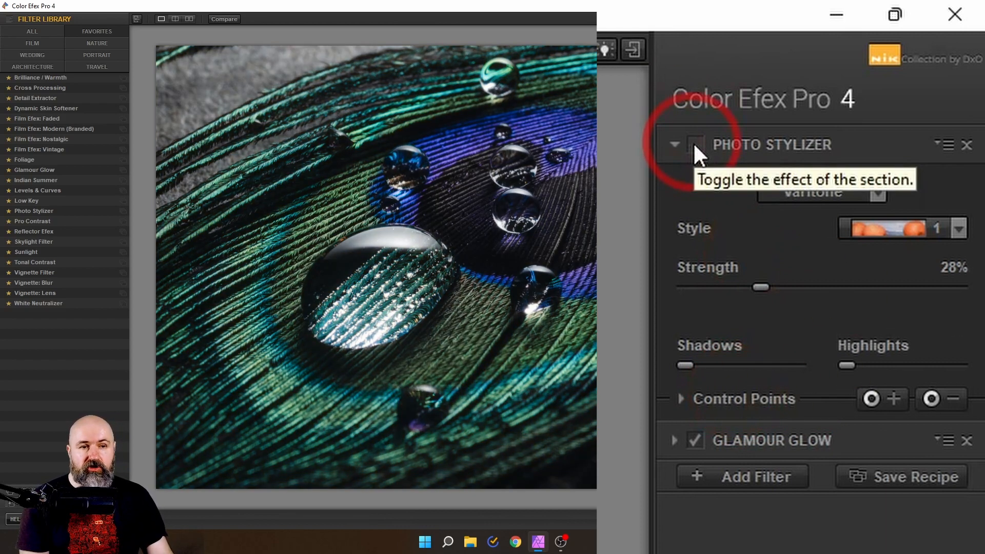
click(694, 143)
click(694, 142)
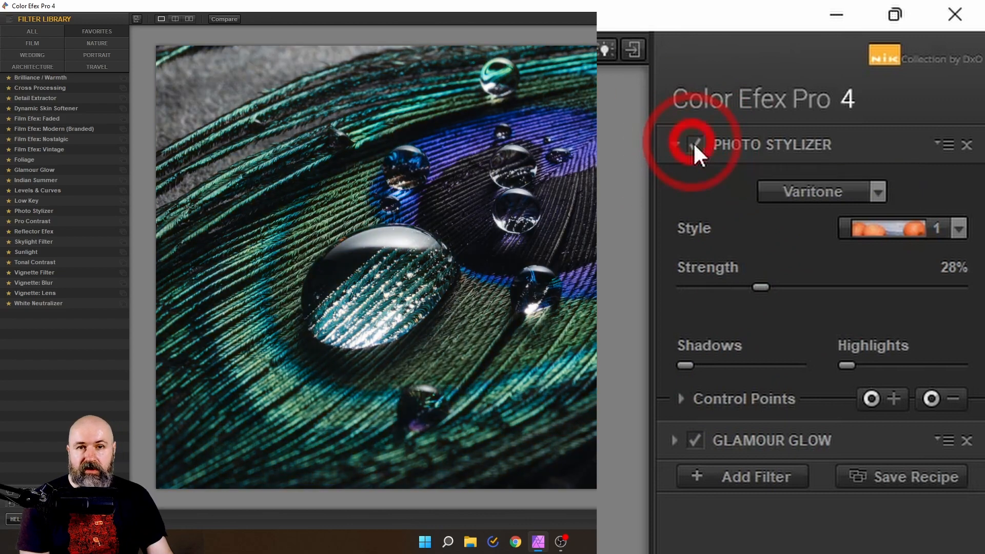
click(694, 143)
click(694, 142)
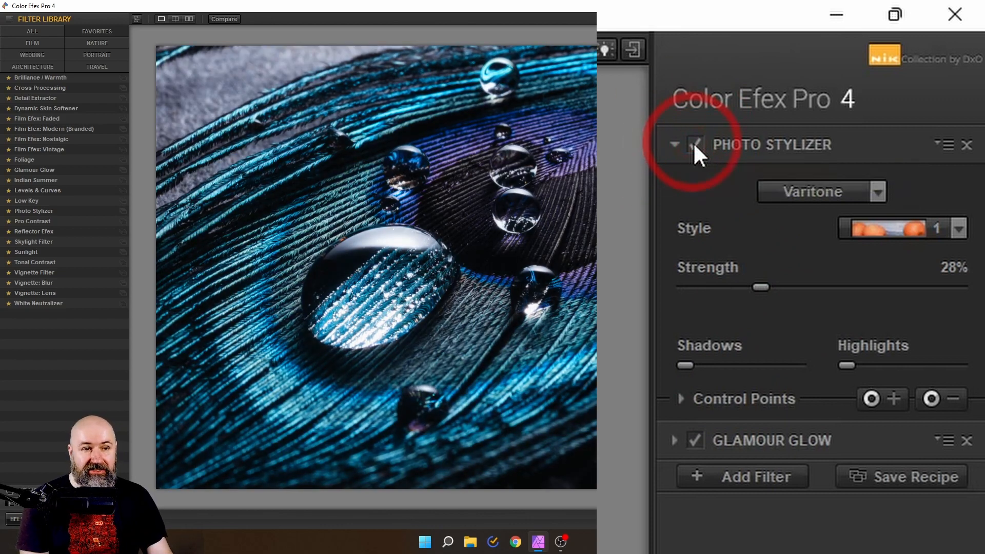
click(694, 143)
click(694, 142)
click(693, 143)
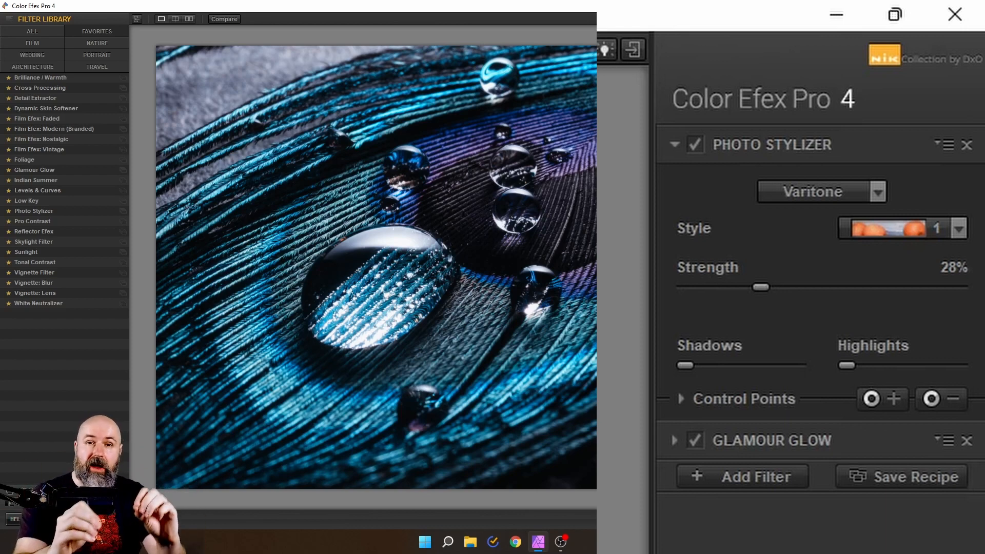
click(697, 144)
click(697, 145)
click(693, 440)
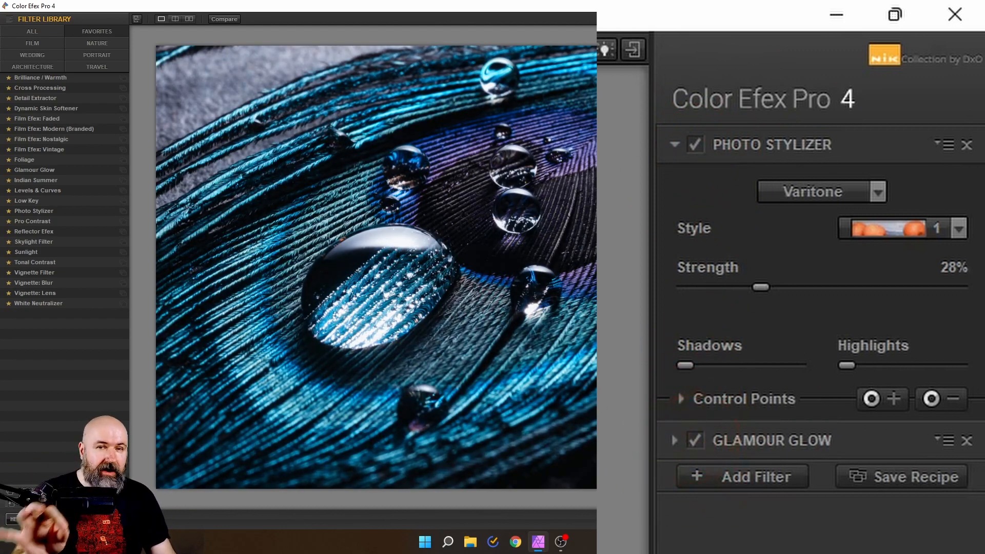
Look through Photo Stylizer's options for copying control points and resetting the filter, and its Shadows and Highlights settings.
click(942, 145)
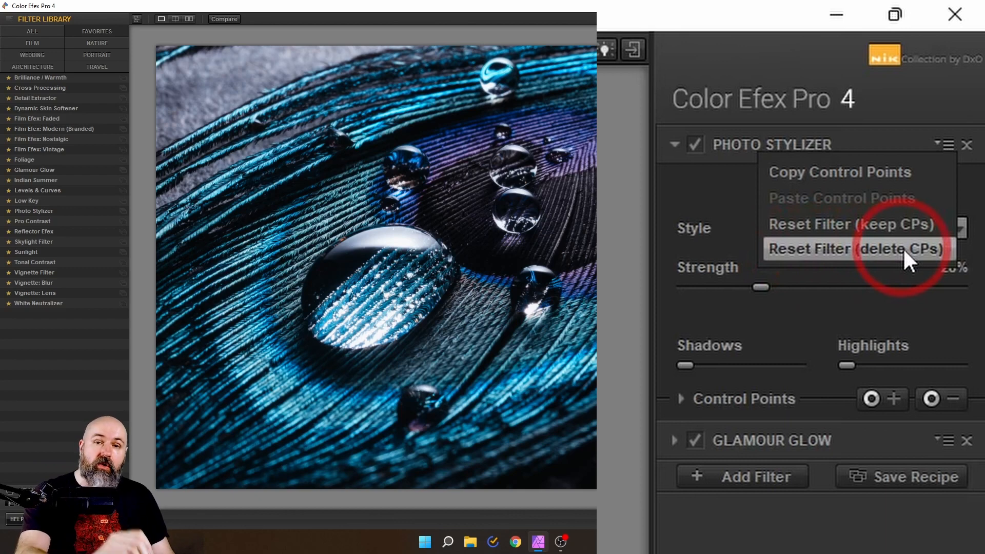
click(884, 149)
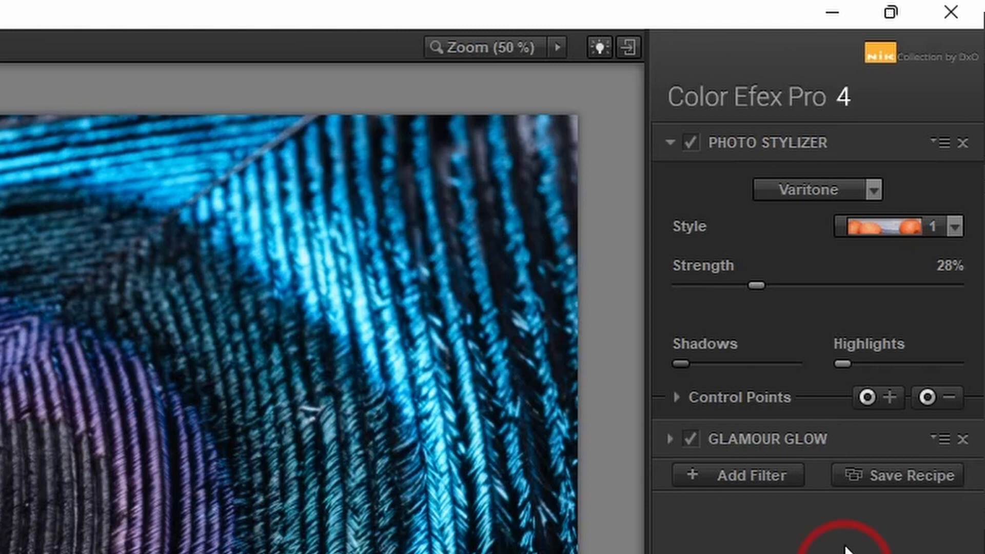
mouse_move(694, 365)
mouse_move(684, 363)
mouse_down()
mouse_move(786, 363)
mouse_move(678, 364)
mouse_up()
drag(864, 371, 800, 348)
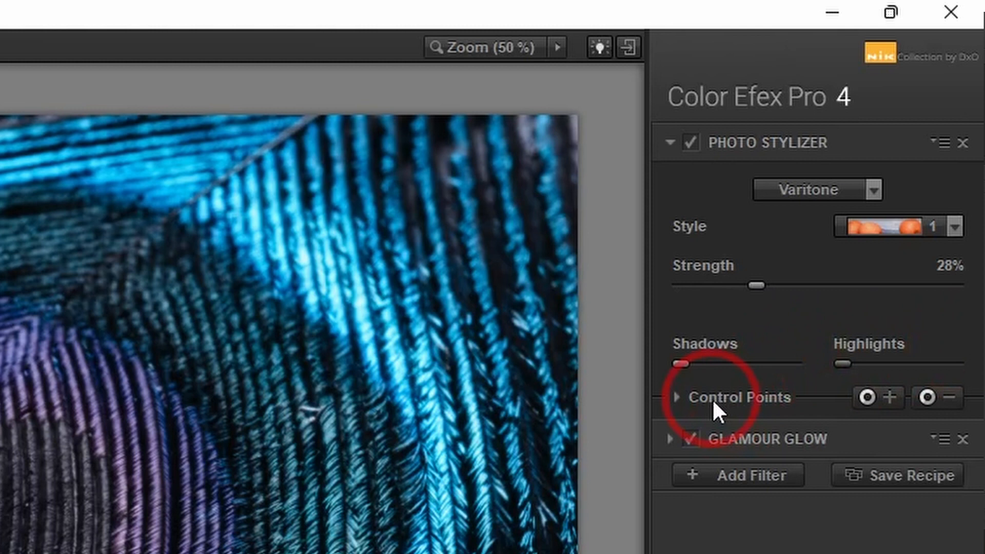
click(943, 143)
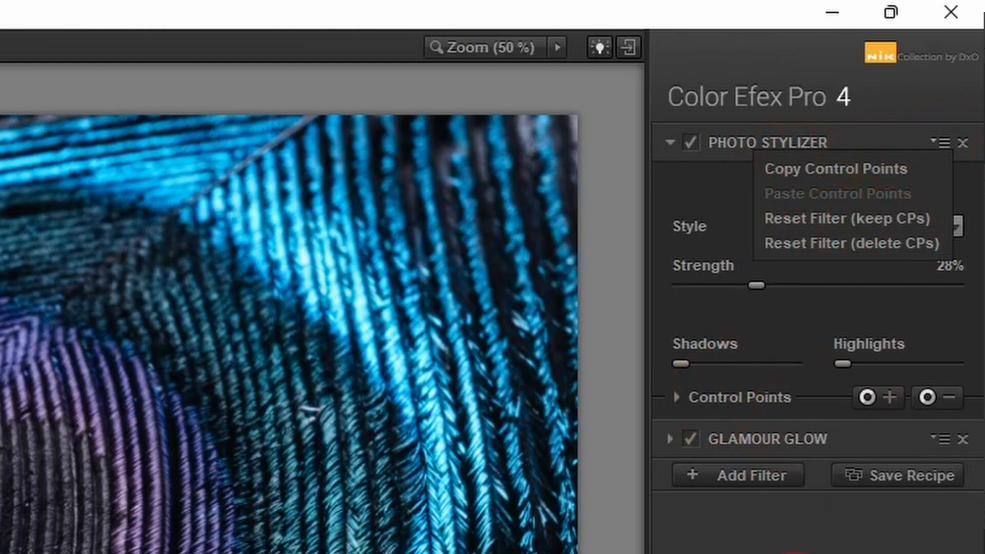
click(795, 553)
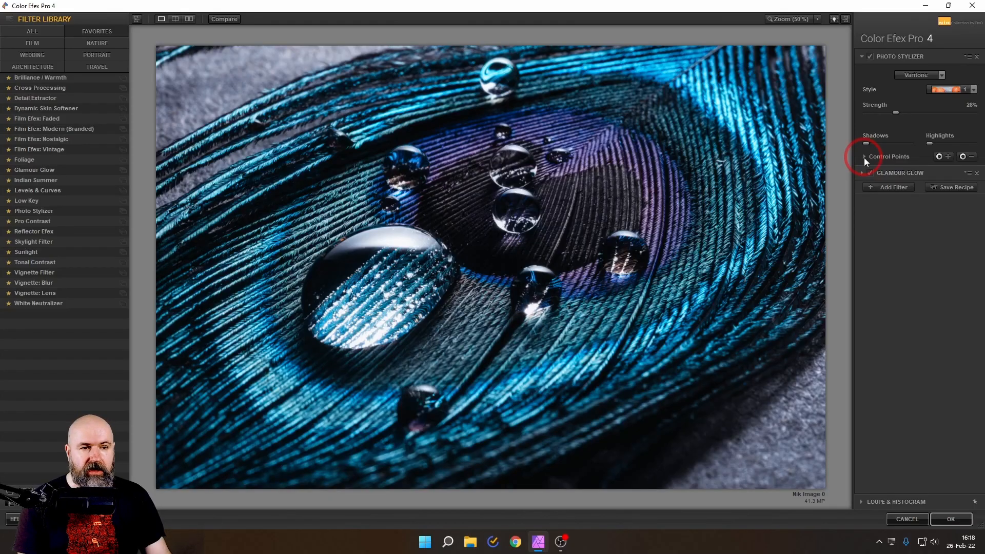
Expand Photo Stylizer's control point settings and try its overall opacity at 0% and about 21% before raising it again.
click(865, 157)
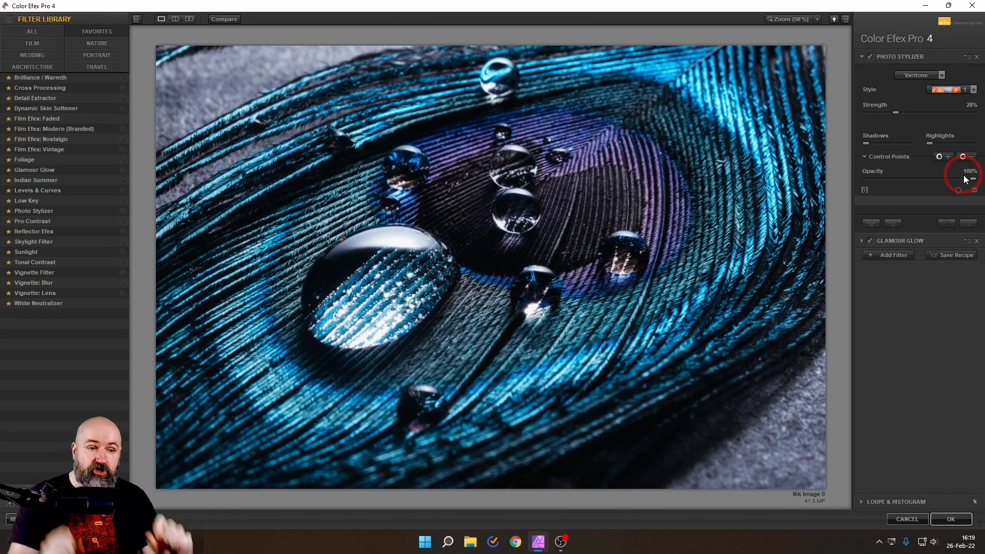
drag(965, 176, 876, 175)
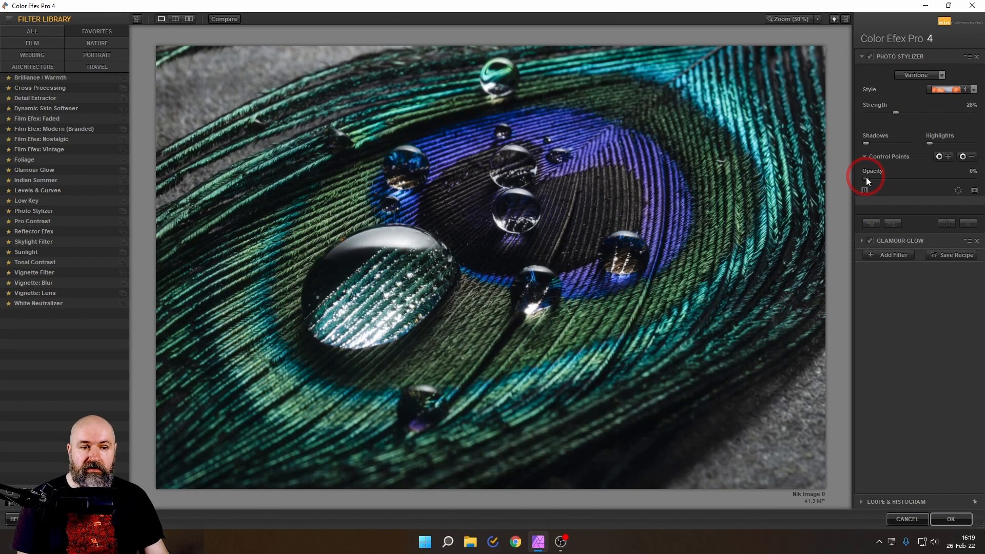
drag(867, 177, 897, 175)
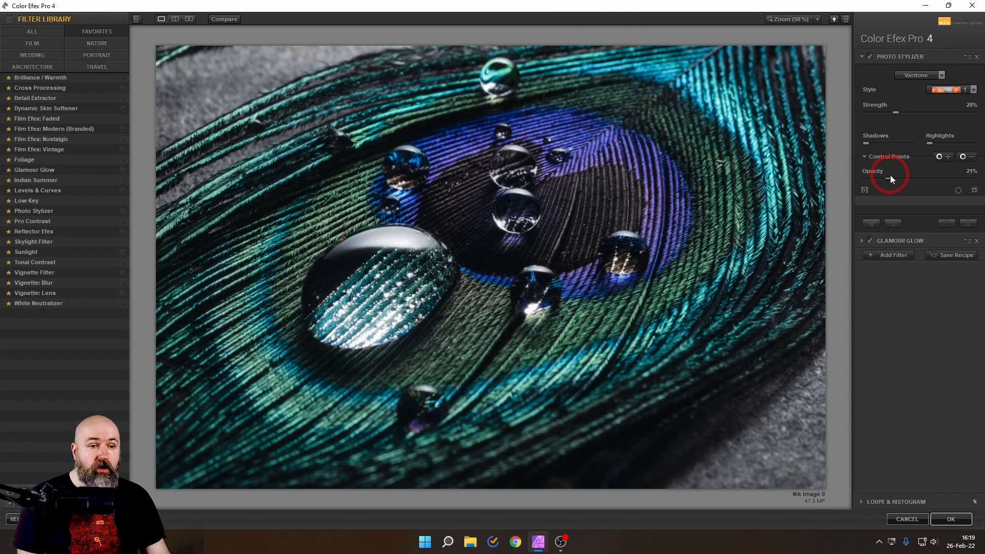
drag(905, 179, 969, 177)
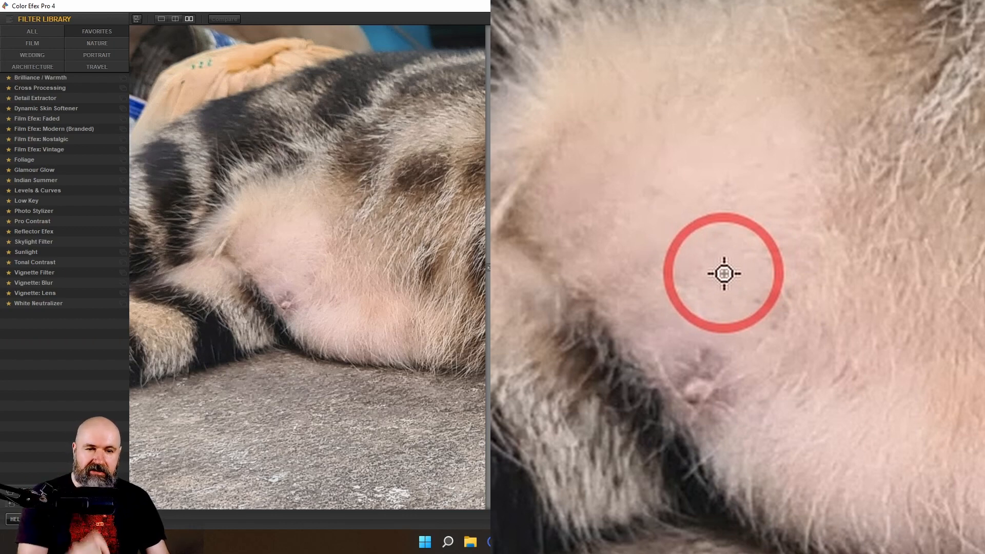
Place a control point on the cat's bare belly, reduce its size to 8% and adjust its opacity.
click(739, 275)
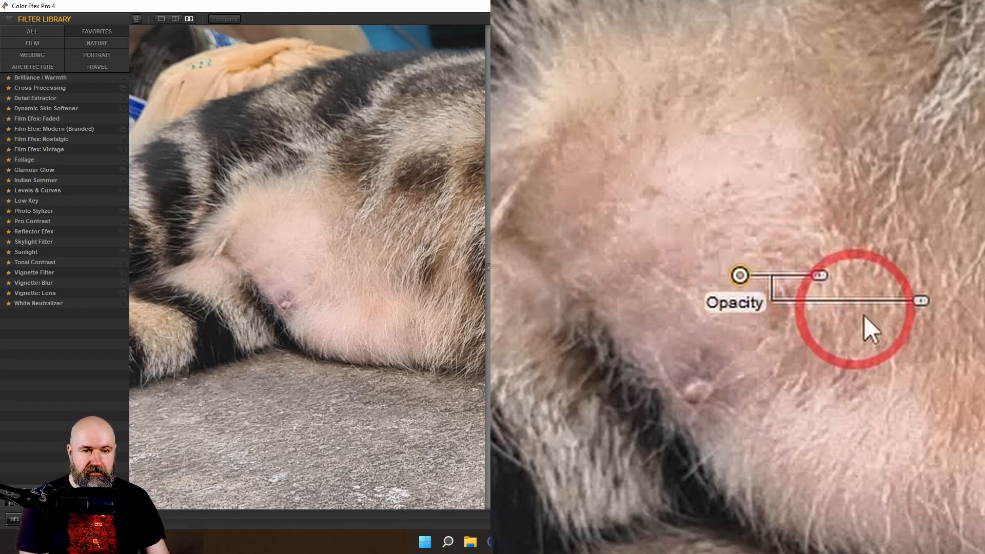
mouse_move(821, 279)
mouse_down()
mouse_move(832, 277)
mouse_move(796, 277)
mouse_move(820, 278)
mouse_move(807, 277)
mouse_up()
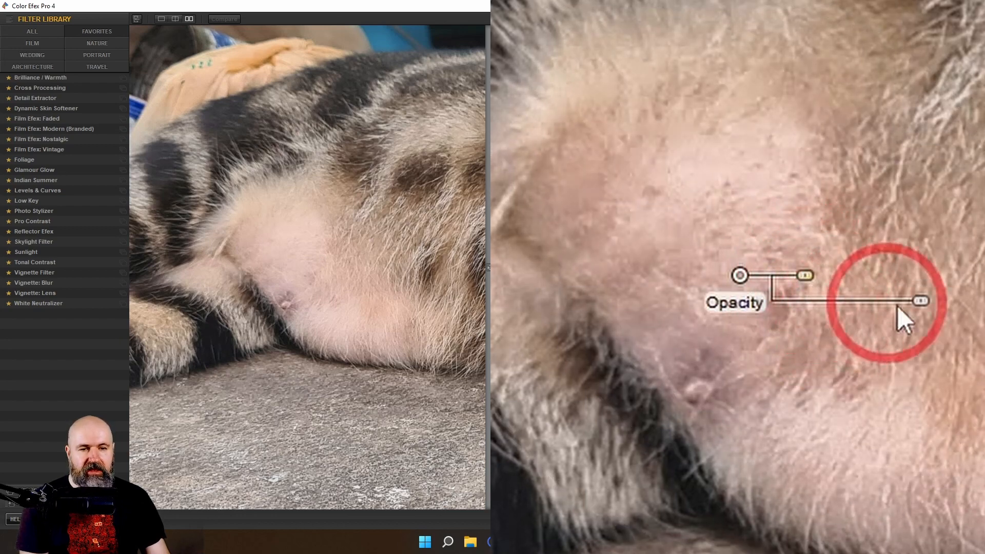
mouse_move(919, 302)
mouse_down()
mouse_move(810, 303)
mouse_move(932, 300)
mouse_up()
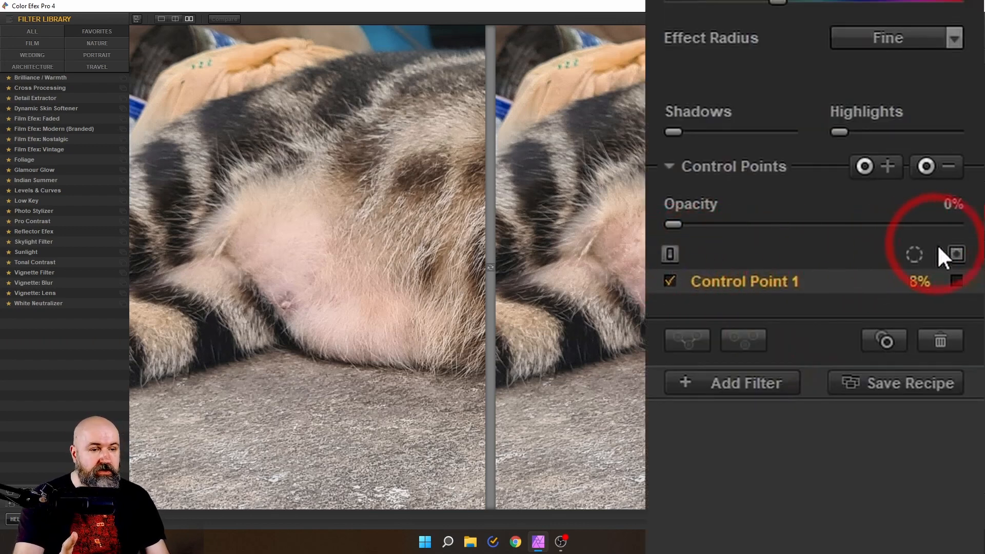
Show the control point's mask and move the point to the dark fur on the cat's back, and back to the belly.
click(957, 279)
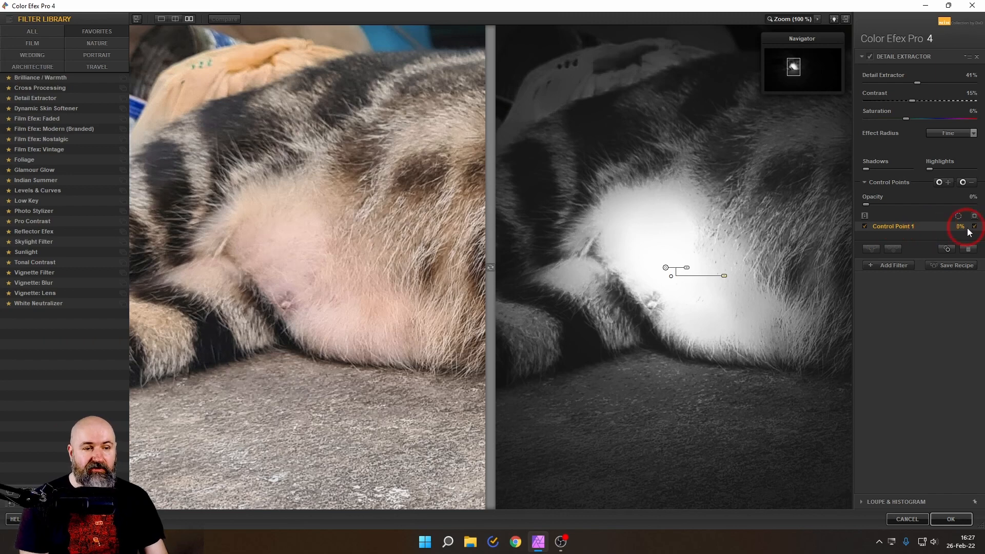
click(686, 259)
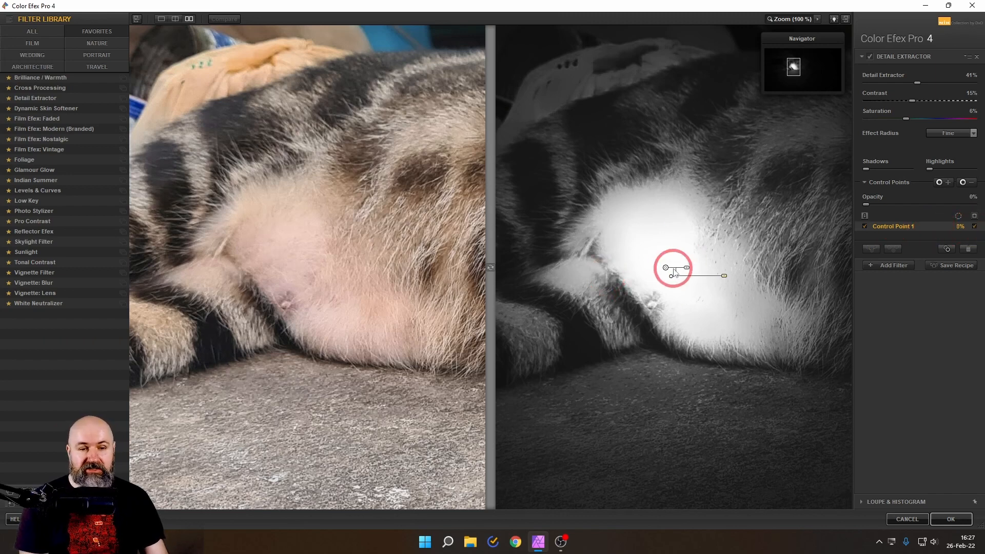
drag(666, 268, 607, 124)
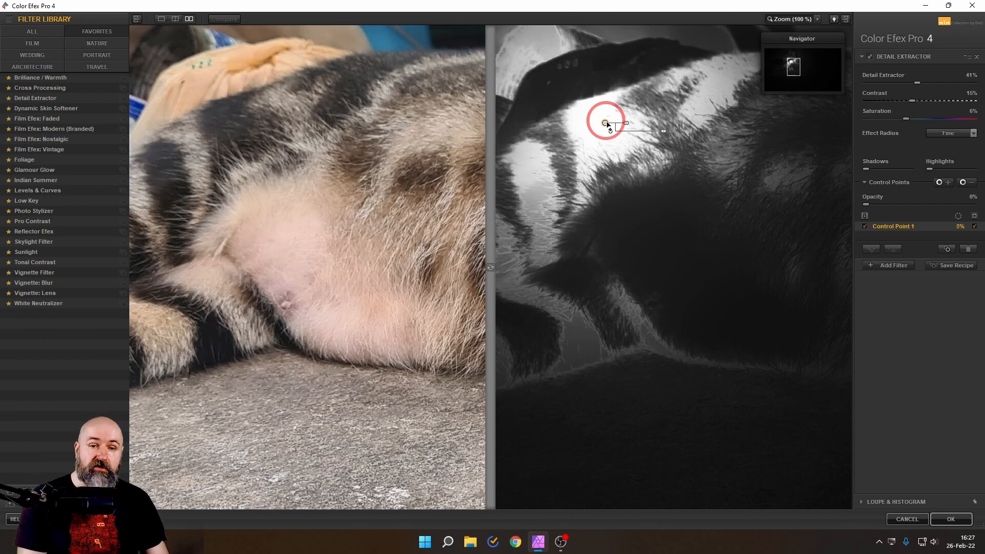
drag(608, 126, 688, 259)
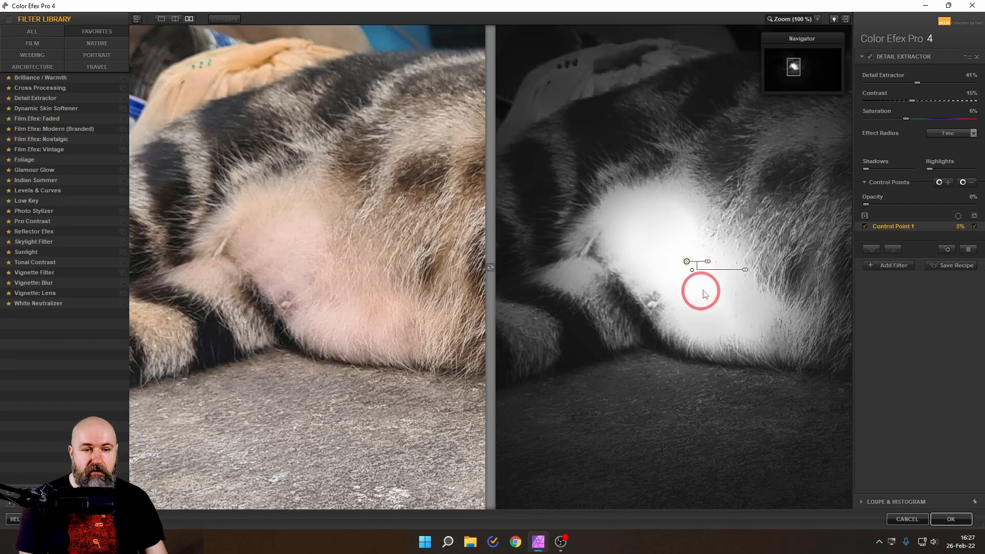
Reduce the belly control point's size to 4% using its mask, fine-tune its position and hide the mask.
drag(708, 261, 709, 264)
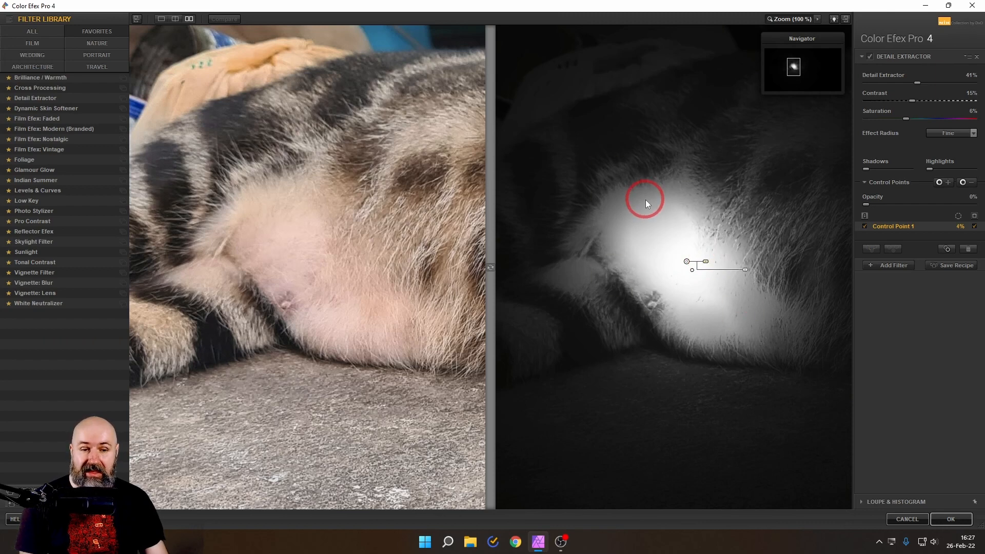
drag(706, 262, 708, 265)
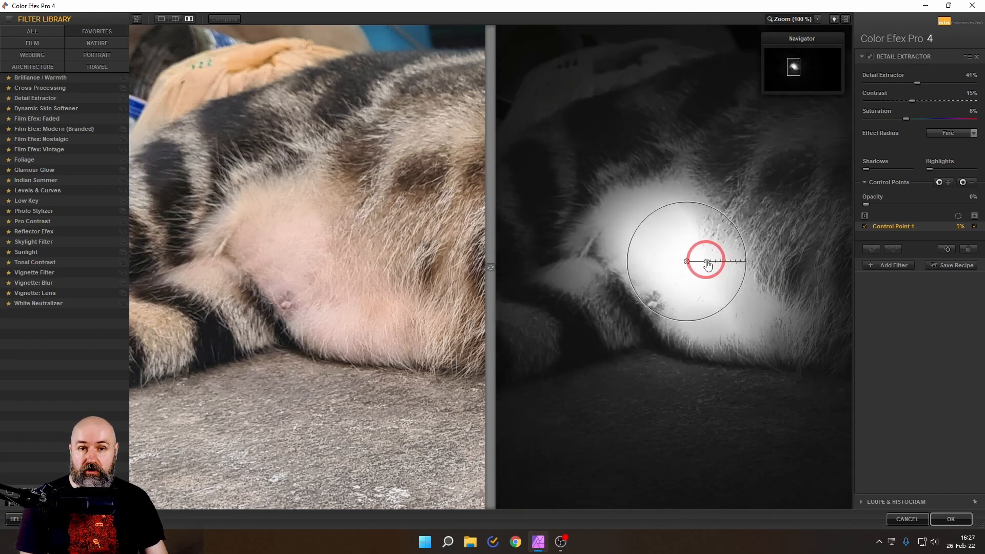
drag(708, 264, 682, 260)
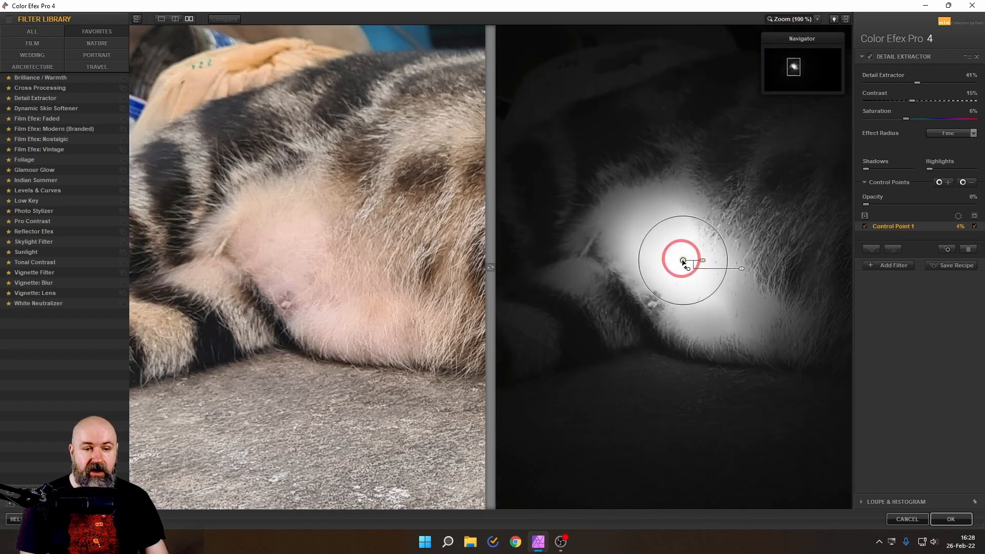
click(975, 227)
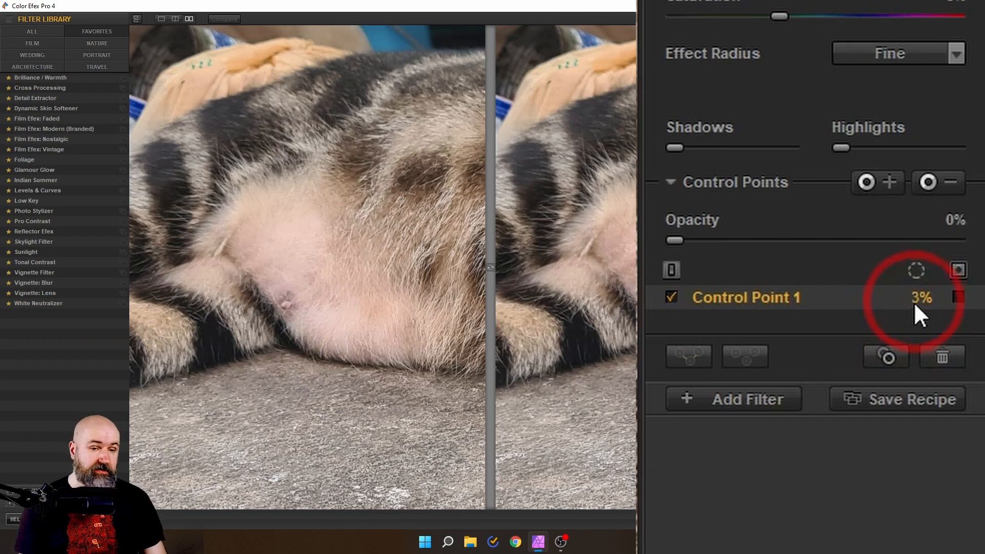
mouse_move(685, 260)
mouse_down()
mouse_move(744, 261)
mouse_move(701, 262)
mouse_up()
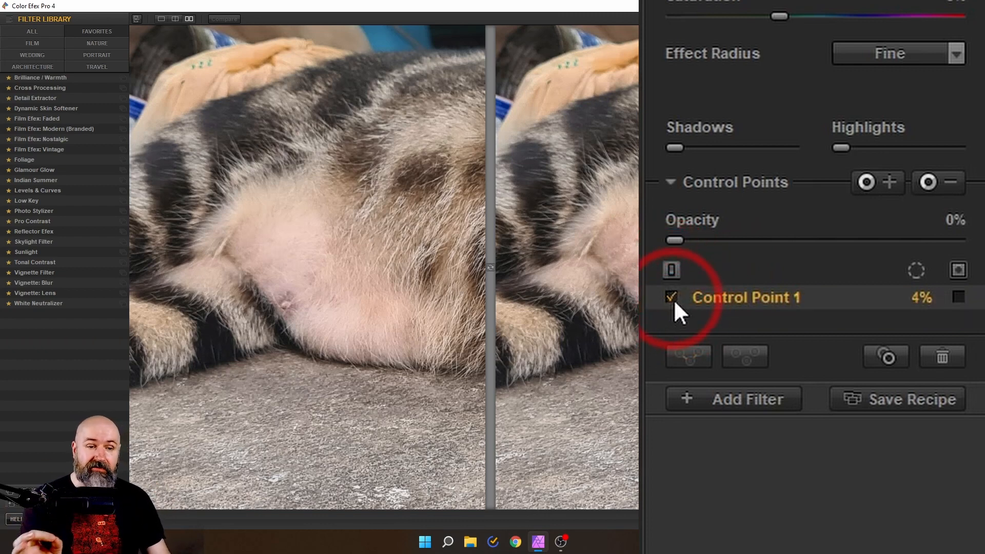
Toggle the effect of Control Point 1 off and on to compare its influence on the belly.
click(672, 296)
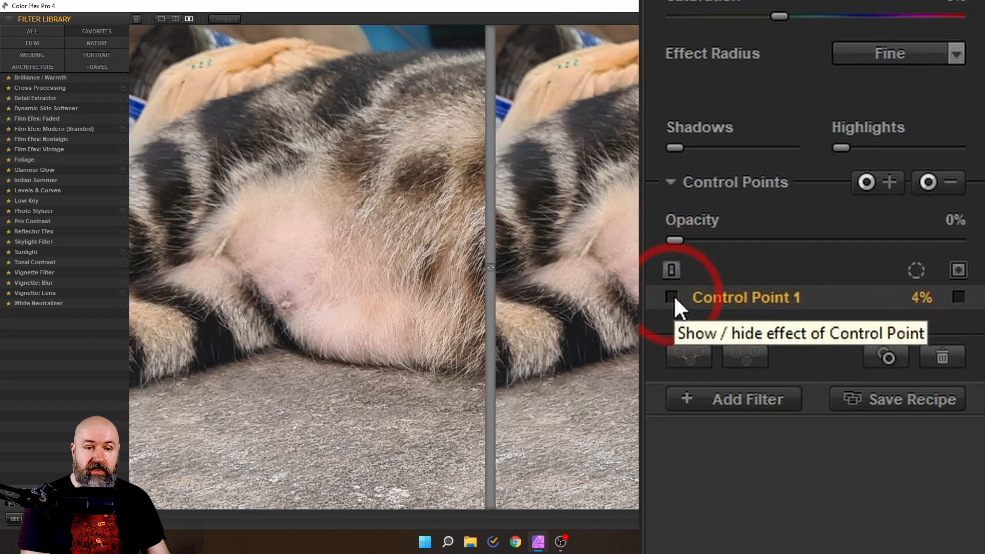
click(672, 296)
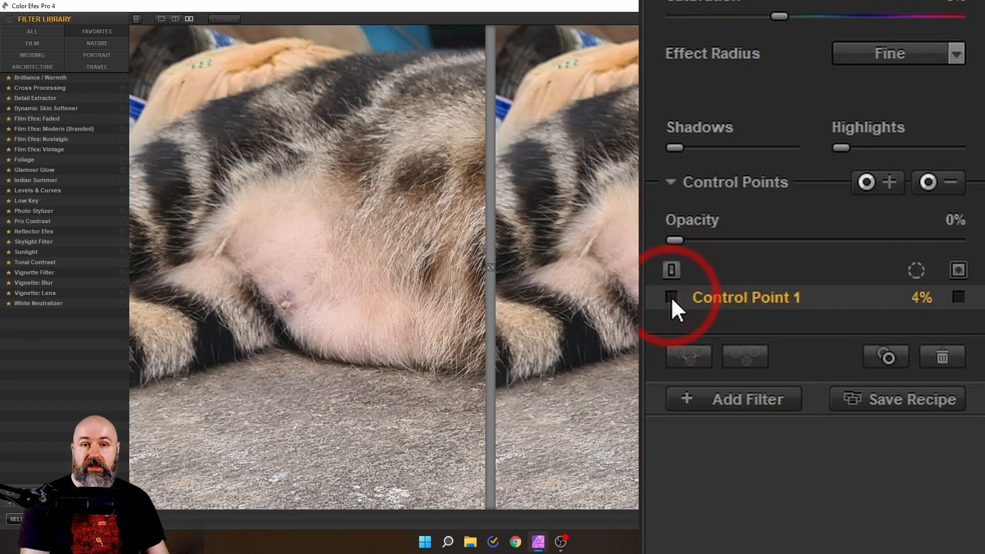
click(671, 297)
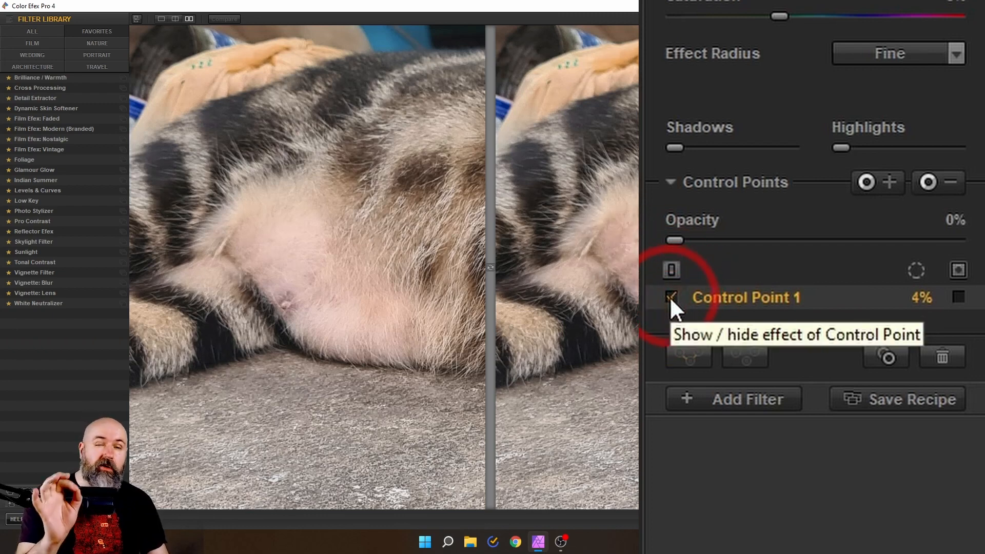
click(699, 431)
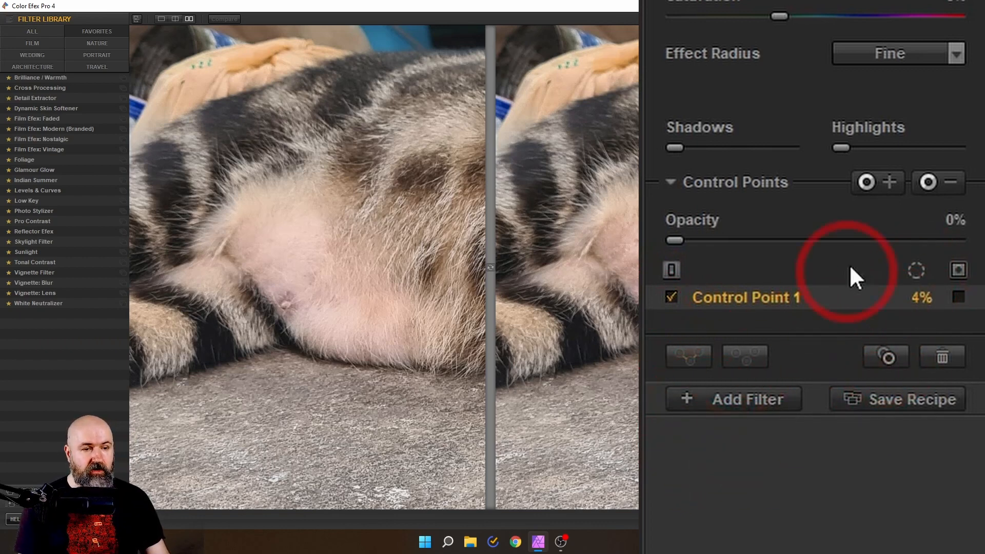
Add a second control point on the striped fur above the belly and set its size to 6%.
click(873, 182)
click(778, 137)
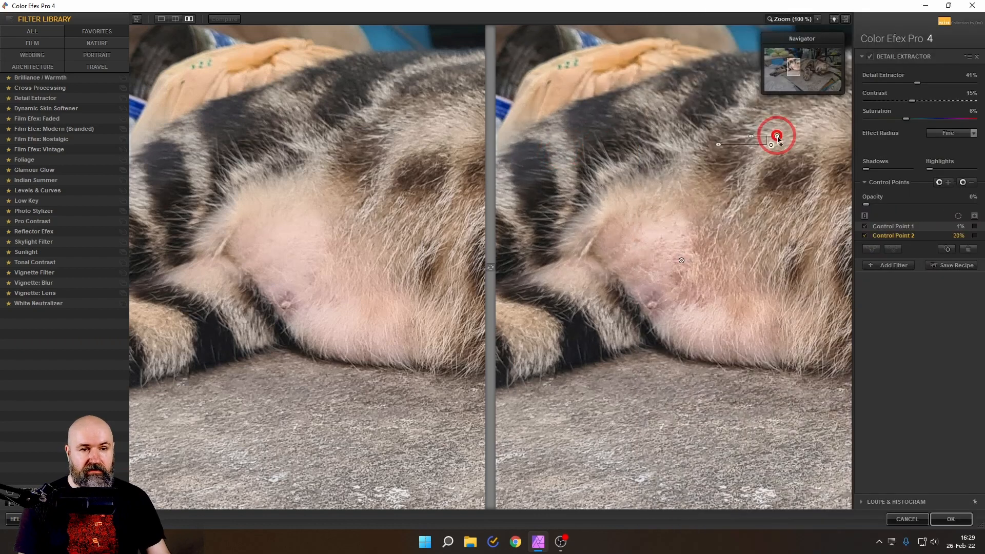
drag(750, 137, 759, 138)
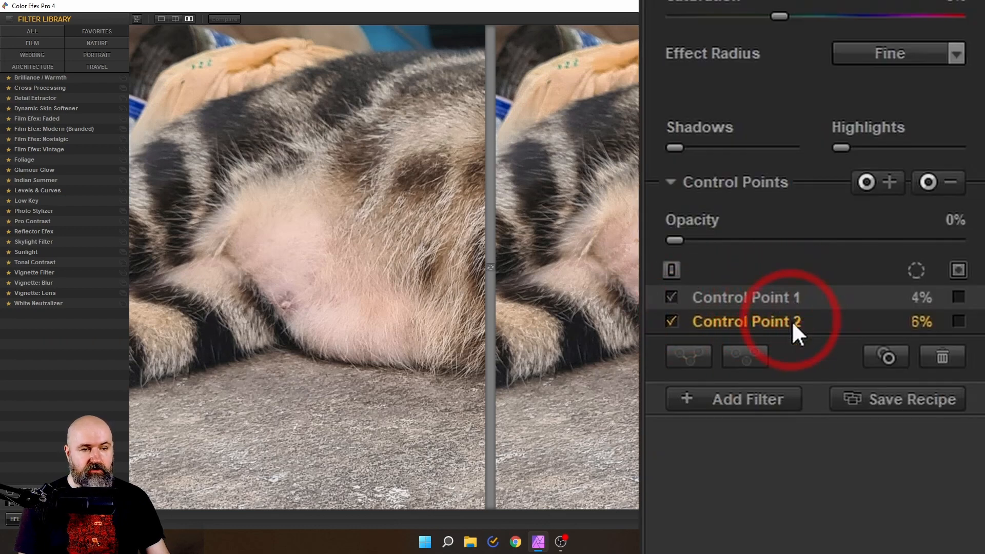
Combine Control Point 1 and Control Point 2 into a single group.
click(807, 298)
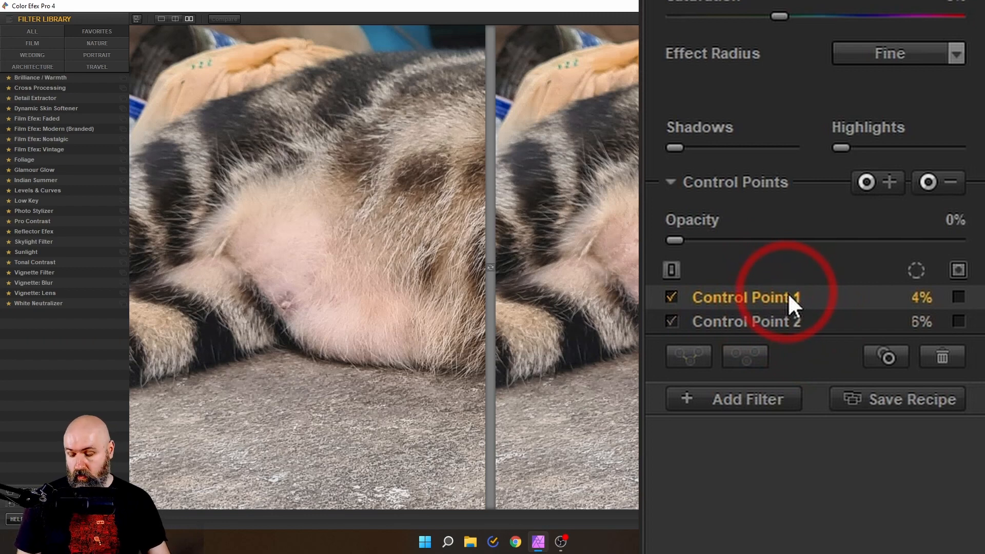
shift+click(792, 322)
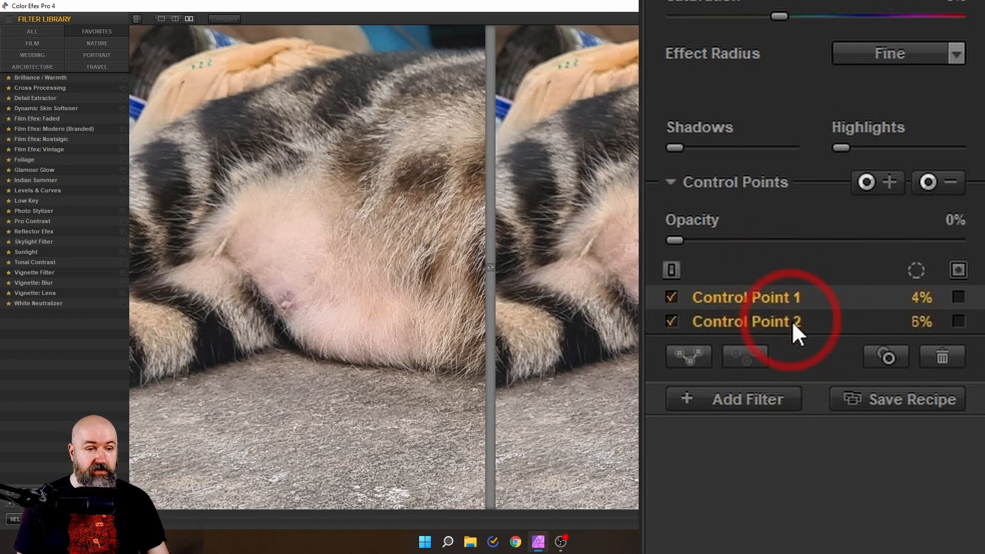
click(702, 354)
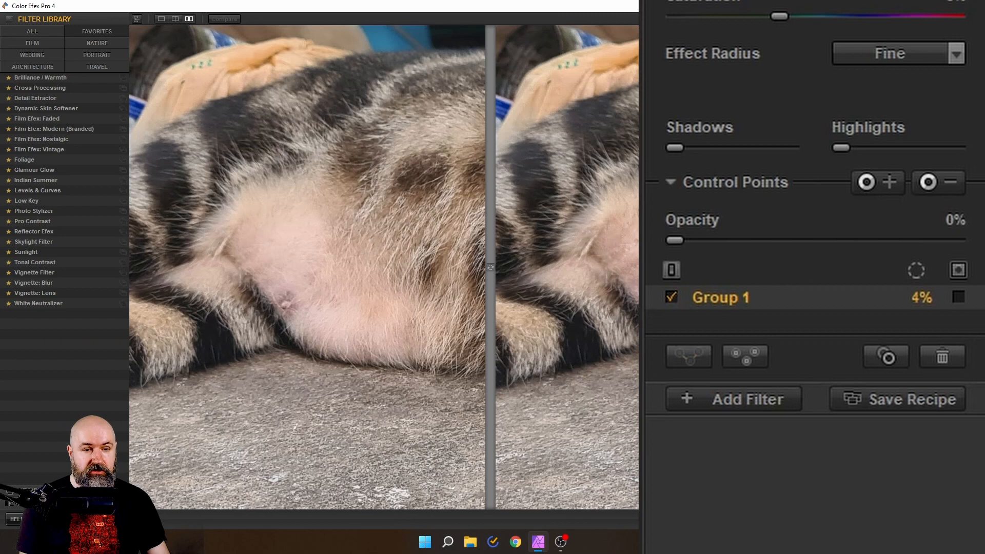
Vary the group's opacity to compare its effect on the cat's belly, and ungroup the control points.
drag(715, 267, 682, 274)
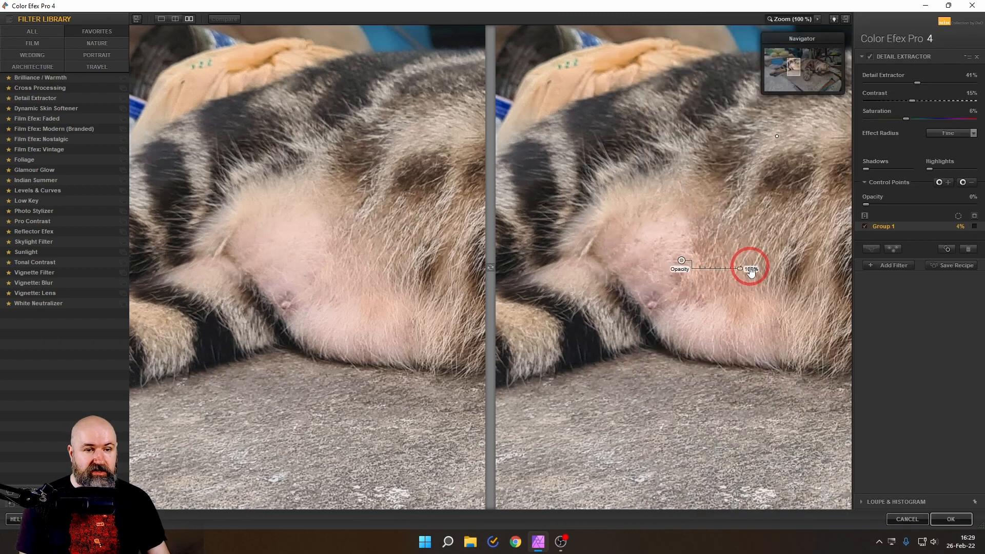
click(618, 248)
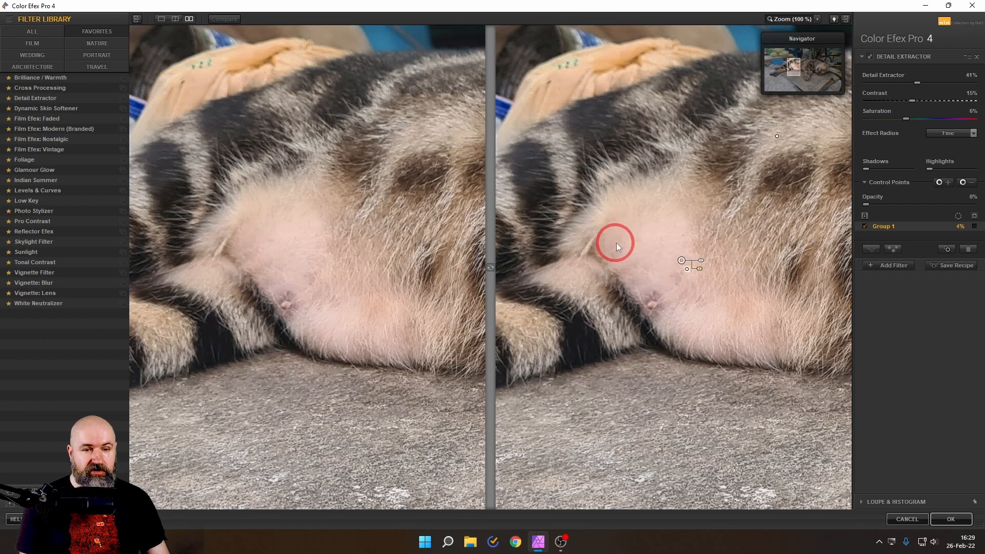
drag(700, 267, 764, 272)
click(755, 201)
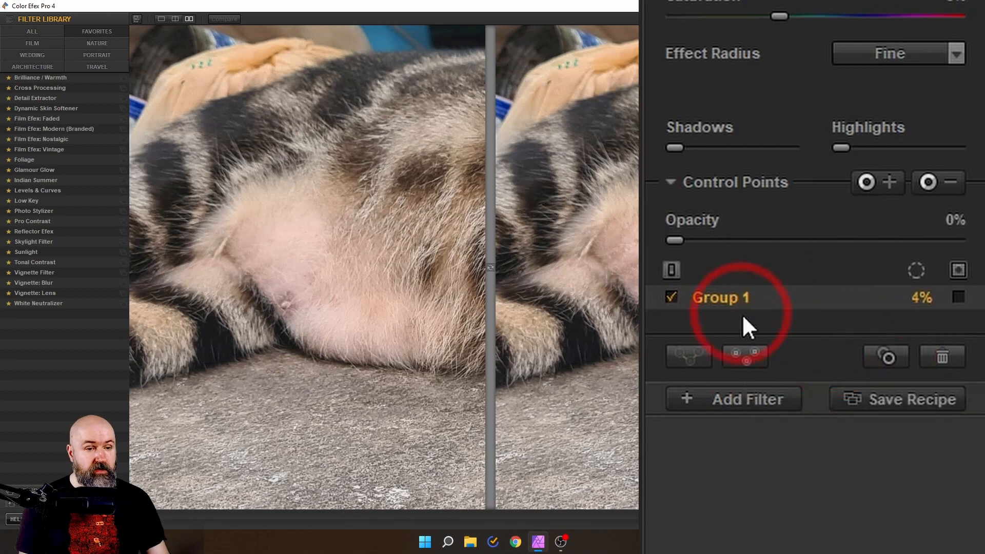
click(753, 357)
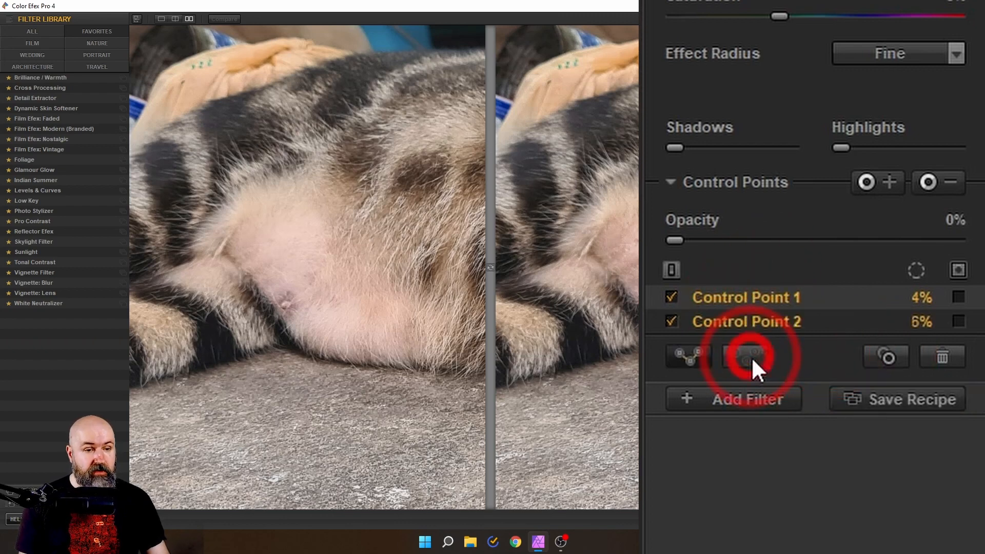
Duplicate Control Point 1 and place the copy on the light fur of the cat's hind leg.
click(734, 303)
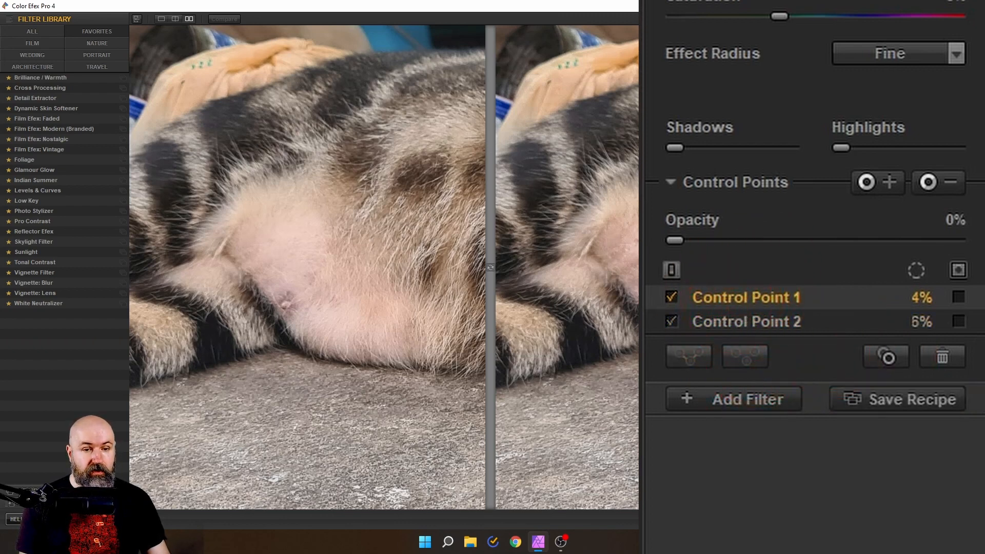
click(883, 355)
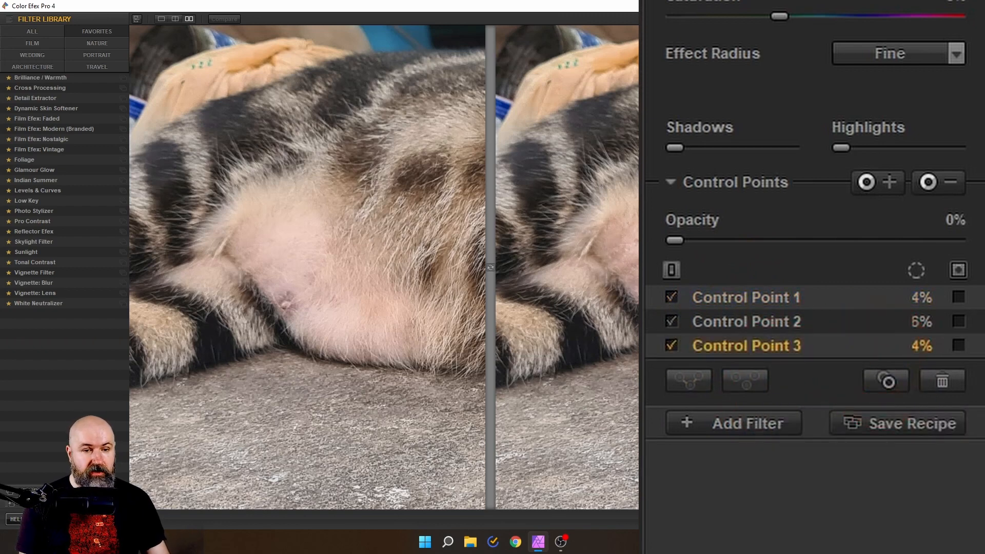
drag(708, 271, 575, 286)
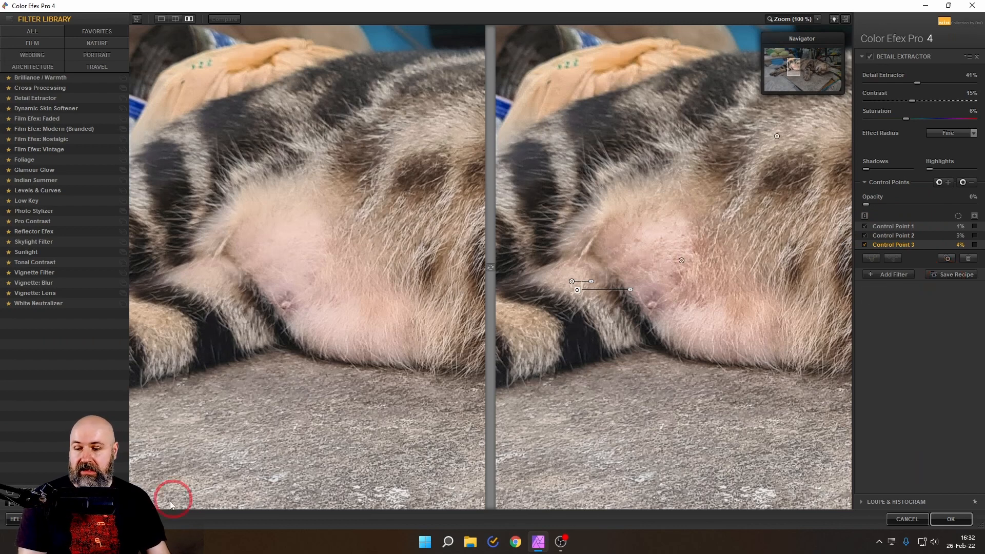
Browse the full list of recipes down to the end, and return to the filter library.
click(37, 492)
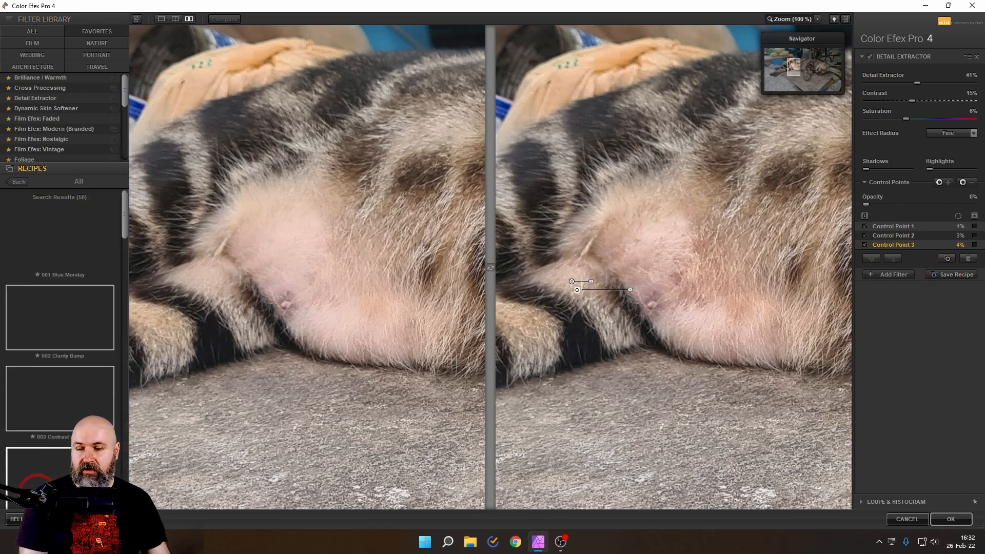
scroll(79, 369, down, 1)
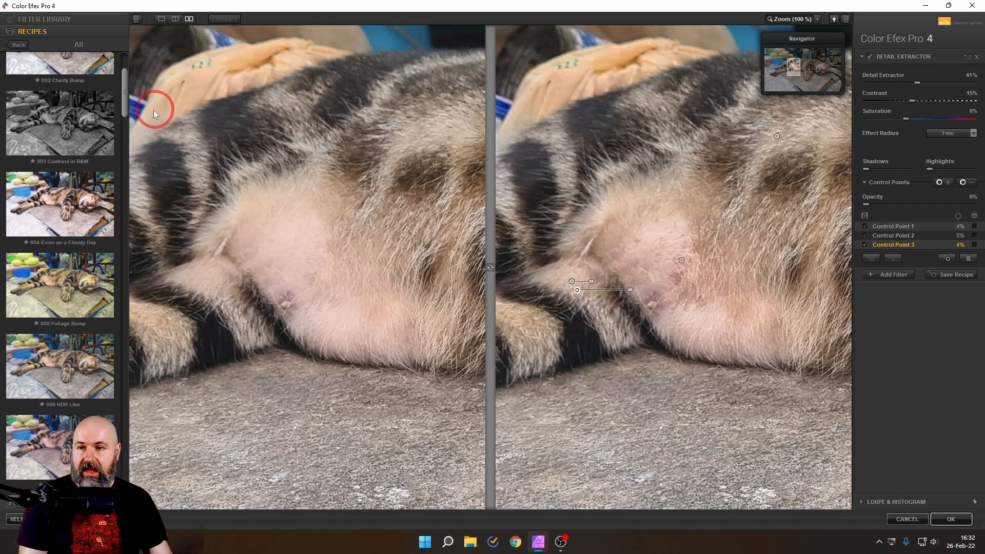
drag(125, 107, 126, 454)
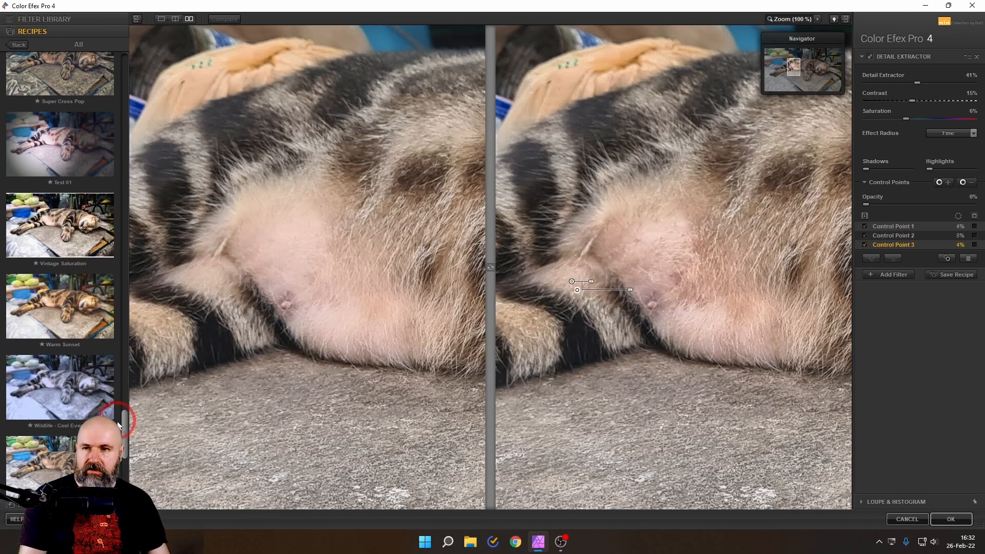
click(41, 19)
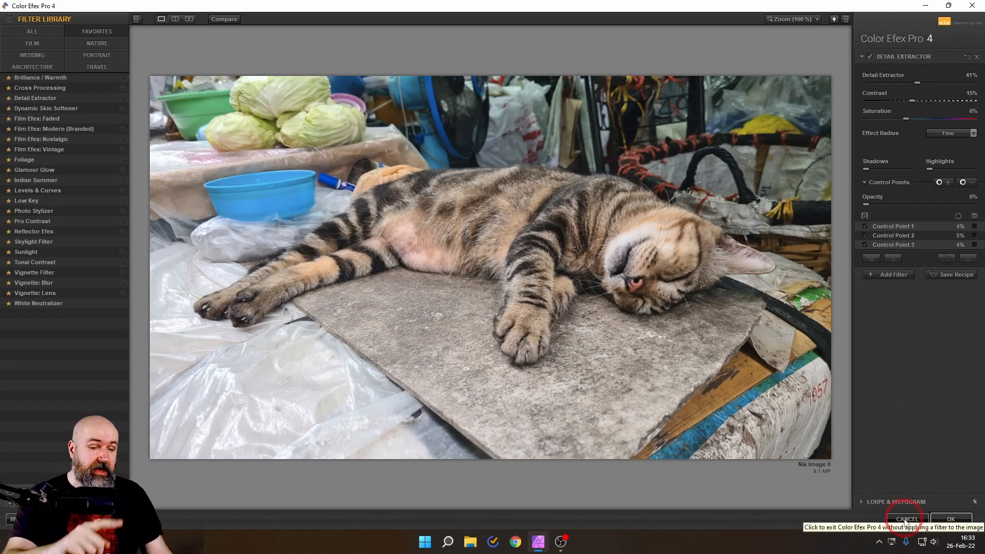
Expand the Loupe & Histogram section and lock the loupe on the cat's nose.
click(769, 494)
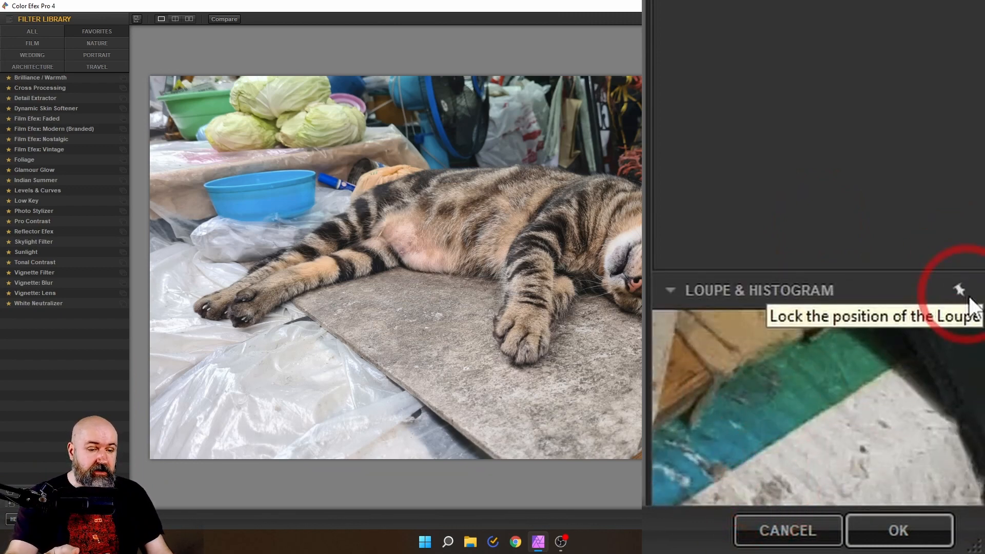
click(965, 292)
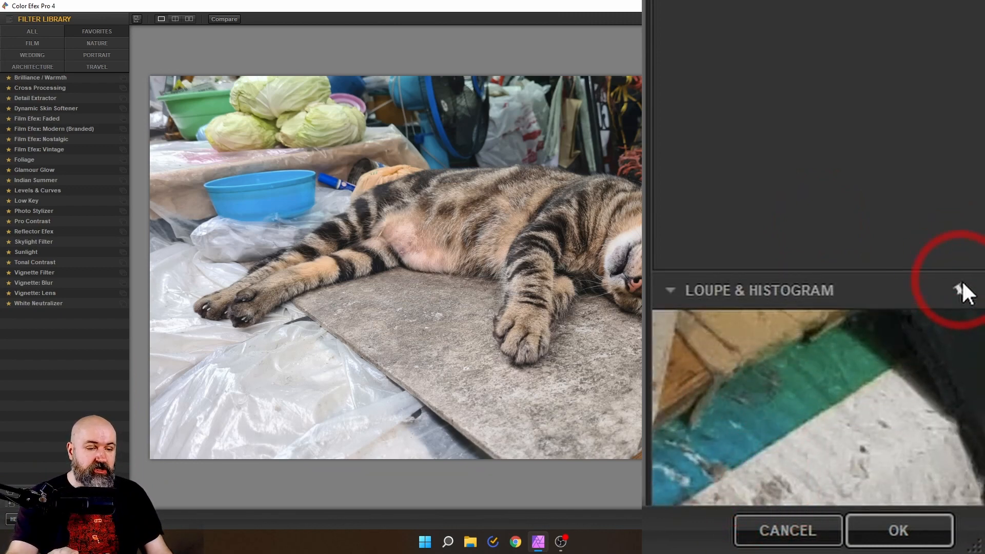
click(625, 253)
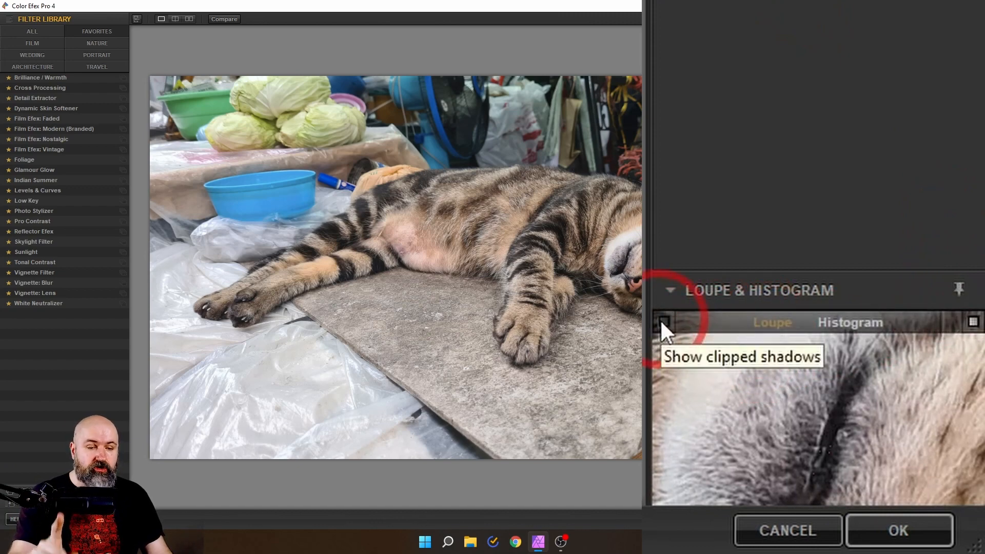
Enable the clipped shadows and clipped highlights warnings and toggle them at 100% zoom to examine clipped areas in the photo.
click(664, 321)
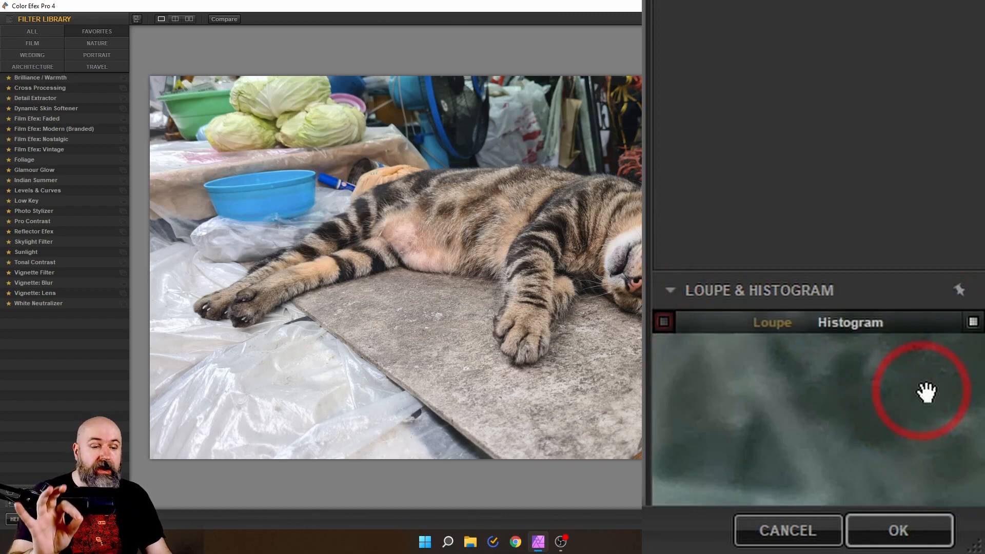
click(974, 324)
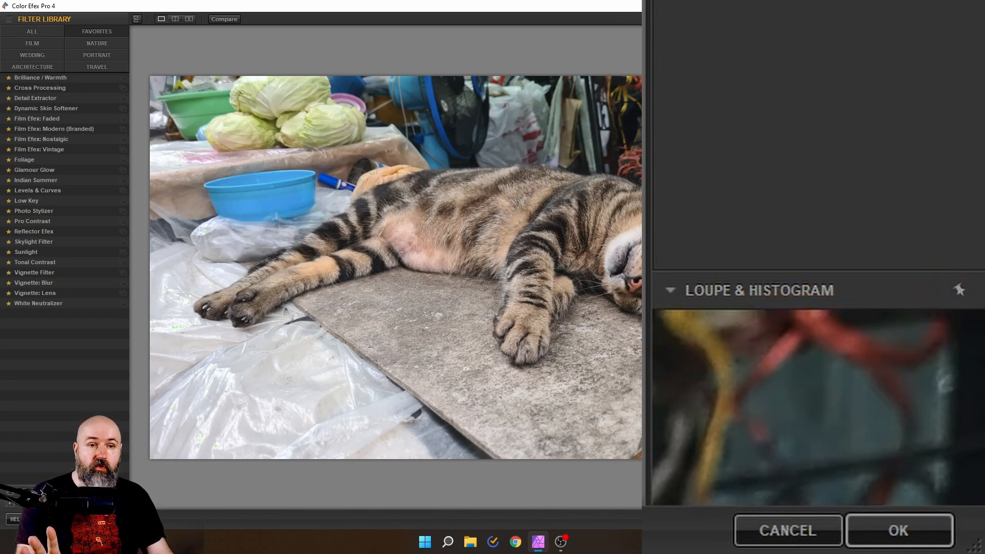
click(805, 19)
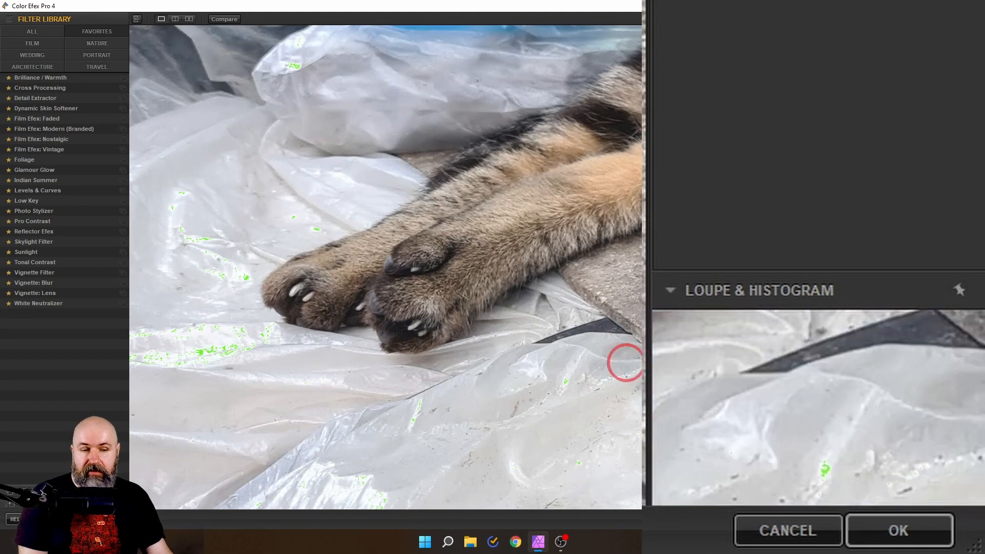
mouse_move(975, 332)
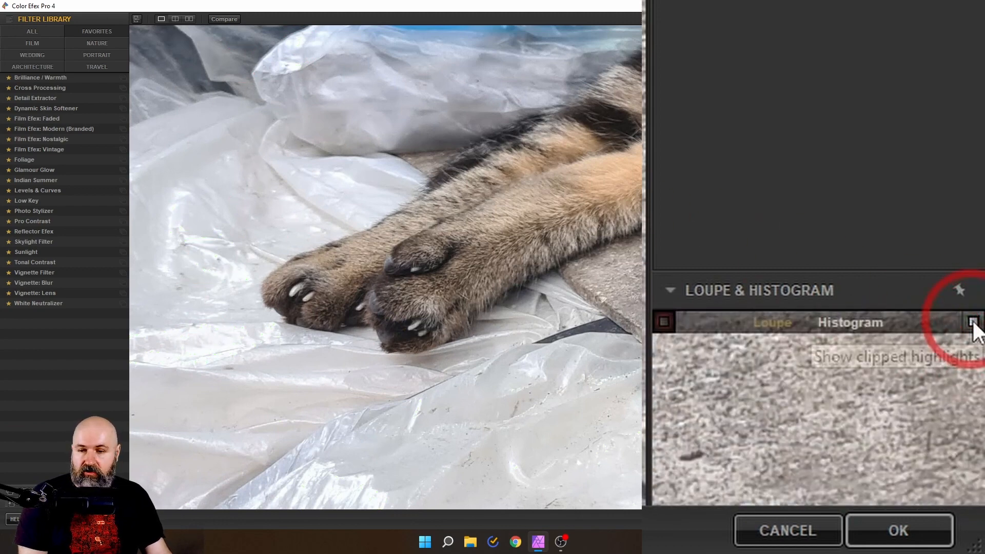
click(973, 321)
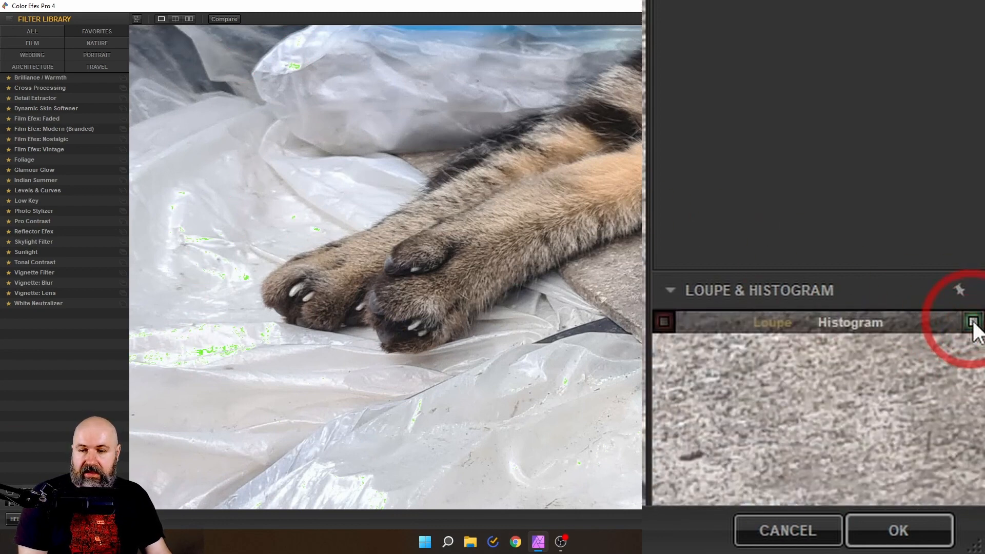
click(973, 322)
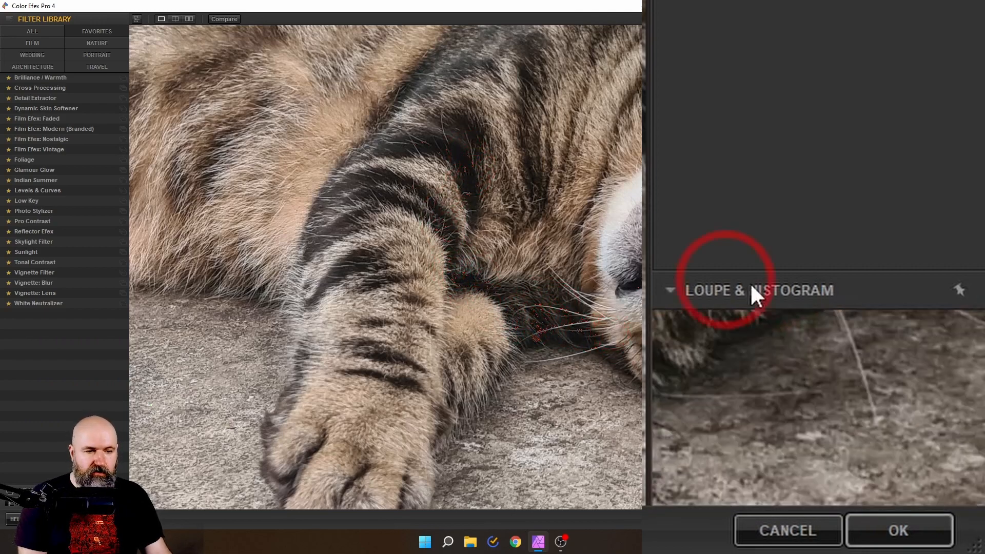
mouse_move(688, 335)
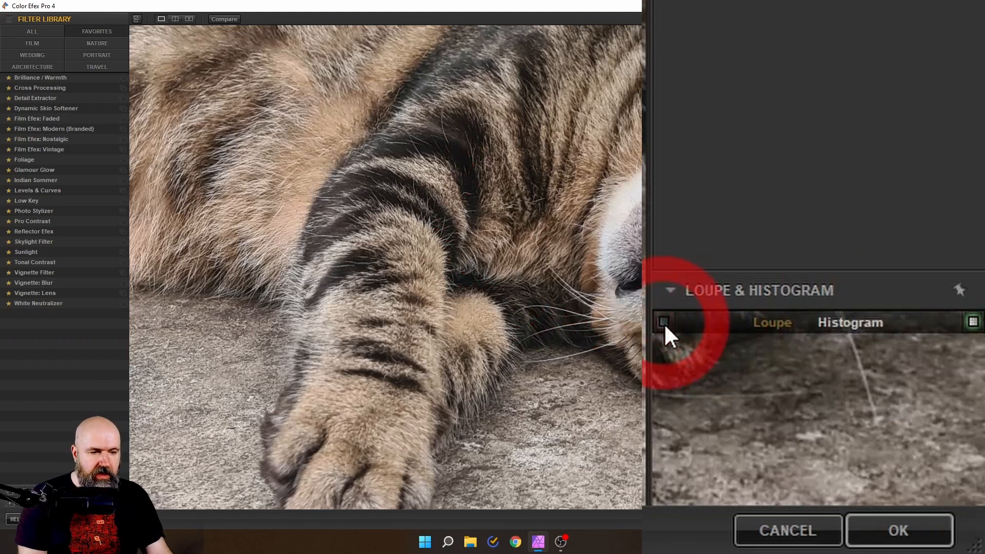
Display the histogram in place of the loupe, and list all filters in the filter library.
click(846, 323)
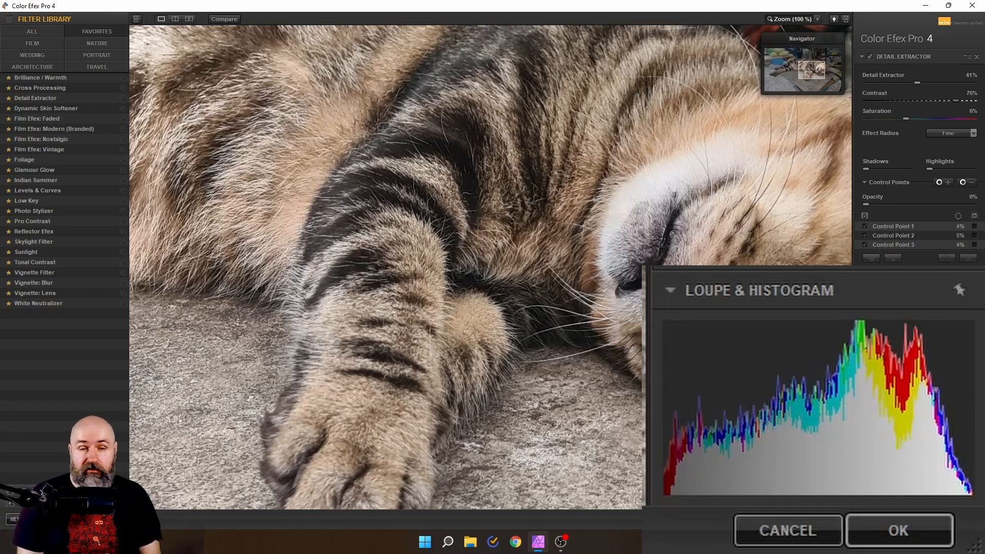
click(783, 20)
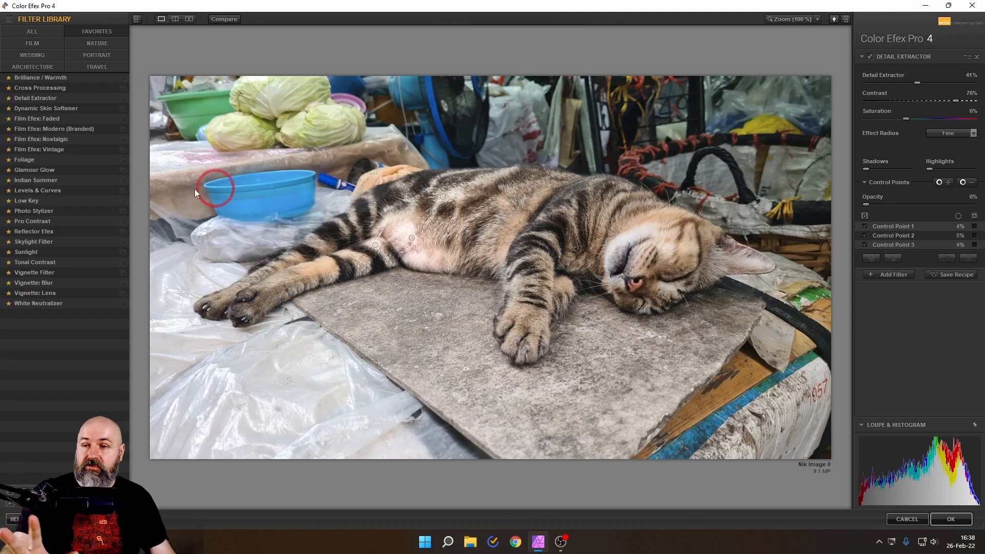
click(33, 32)
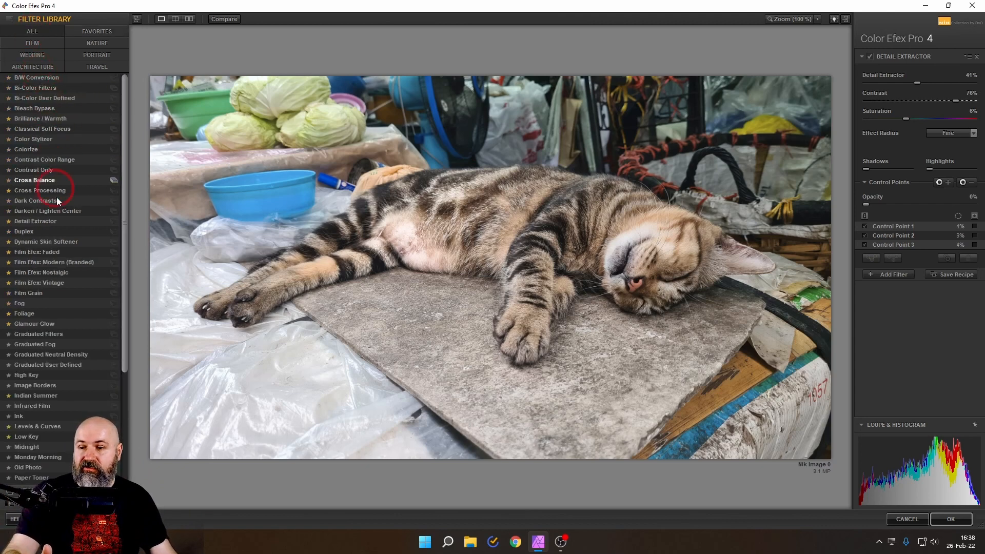